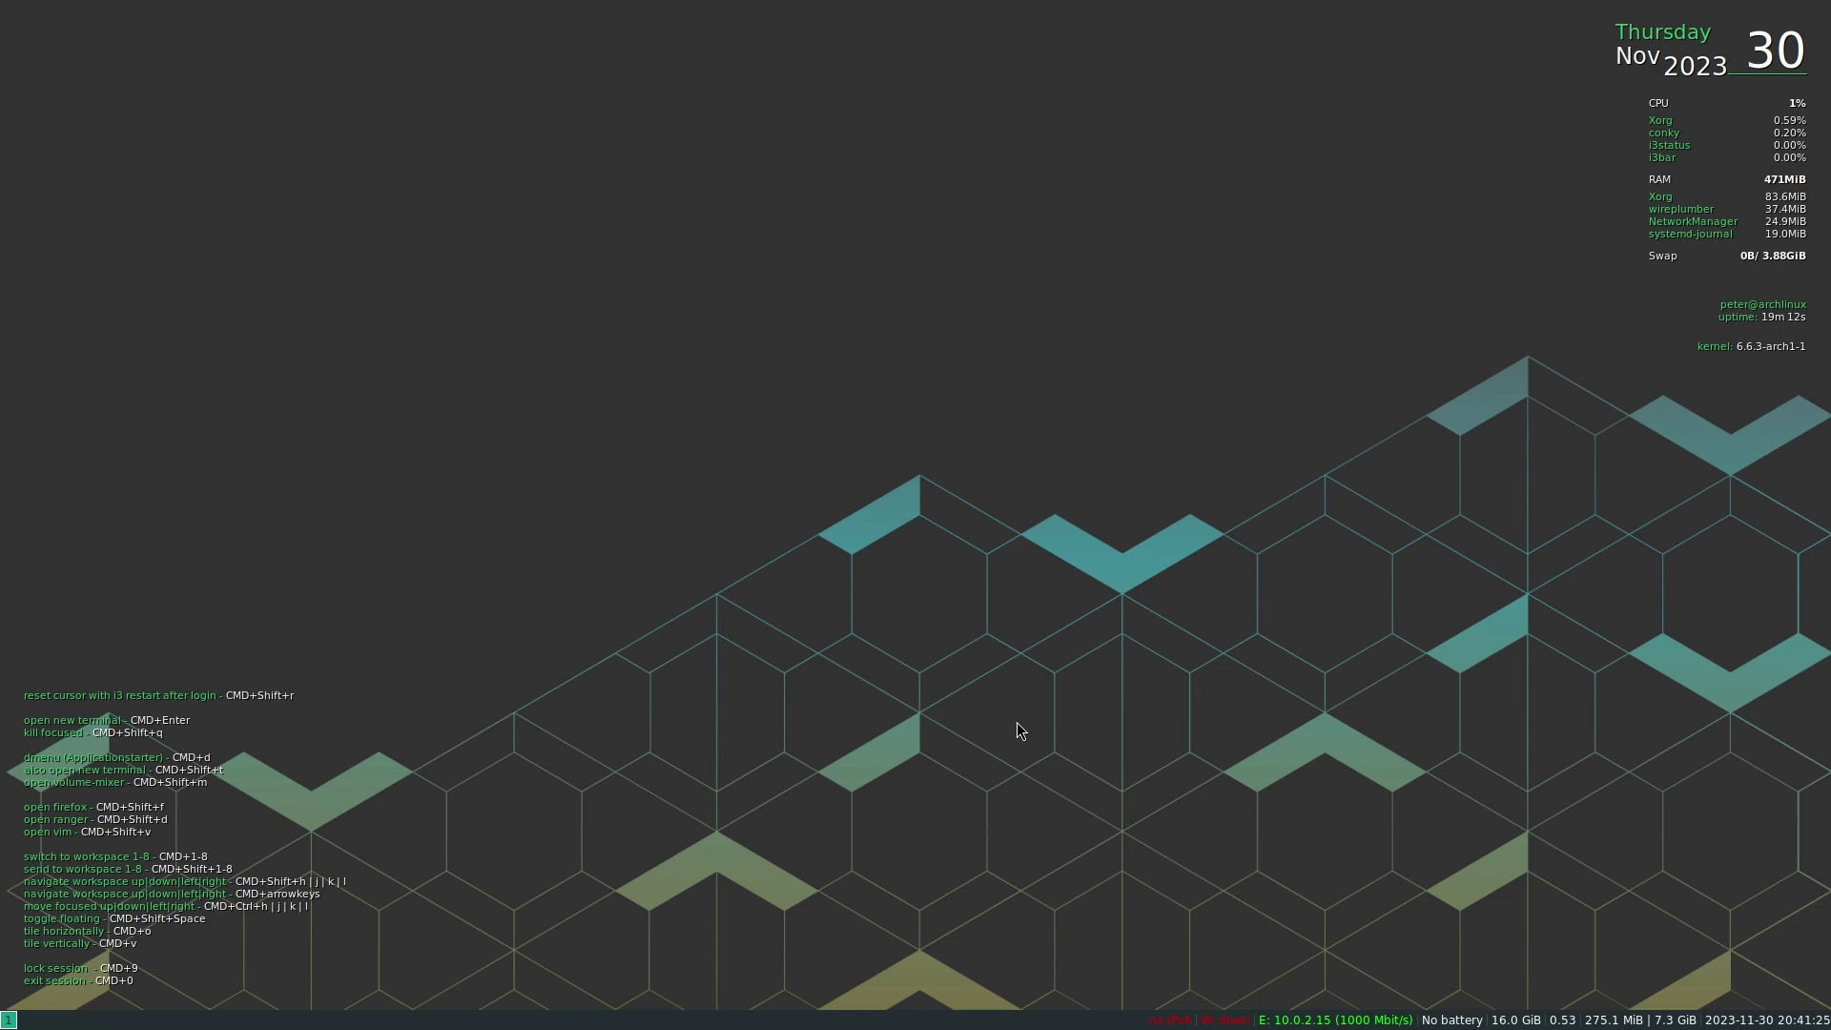
Open a terminal with larger text and list the home folder, then briefly open and dismiss rofi.
key(super+Return)
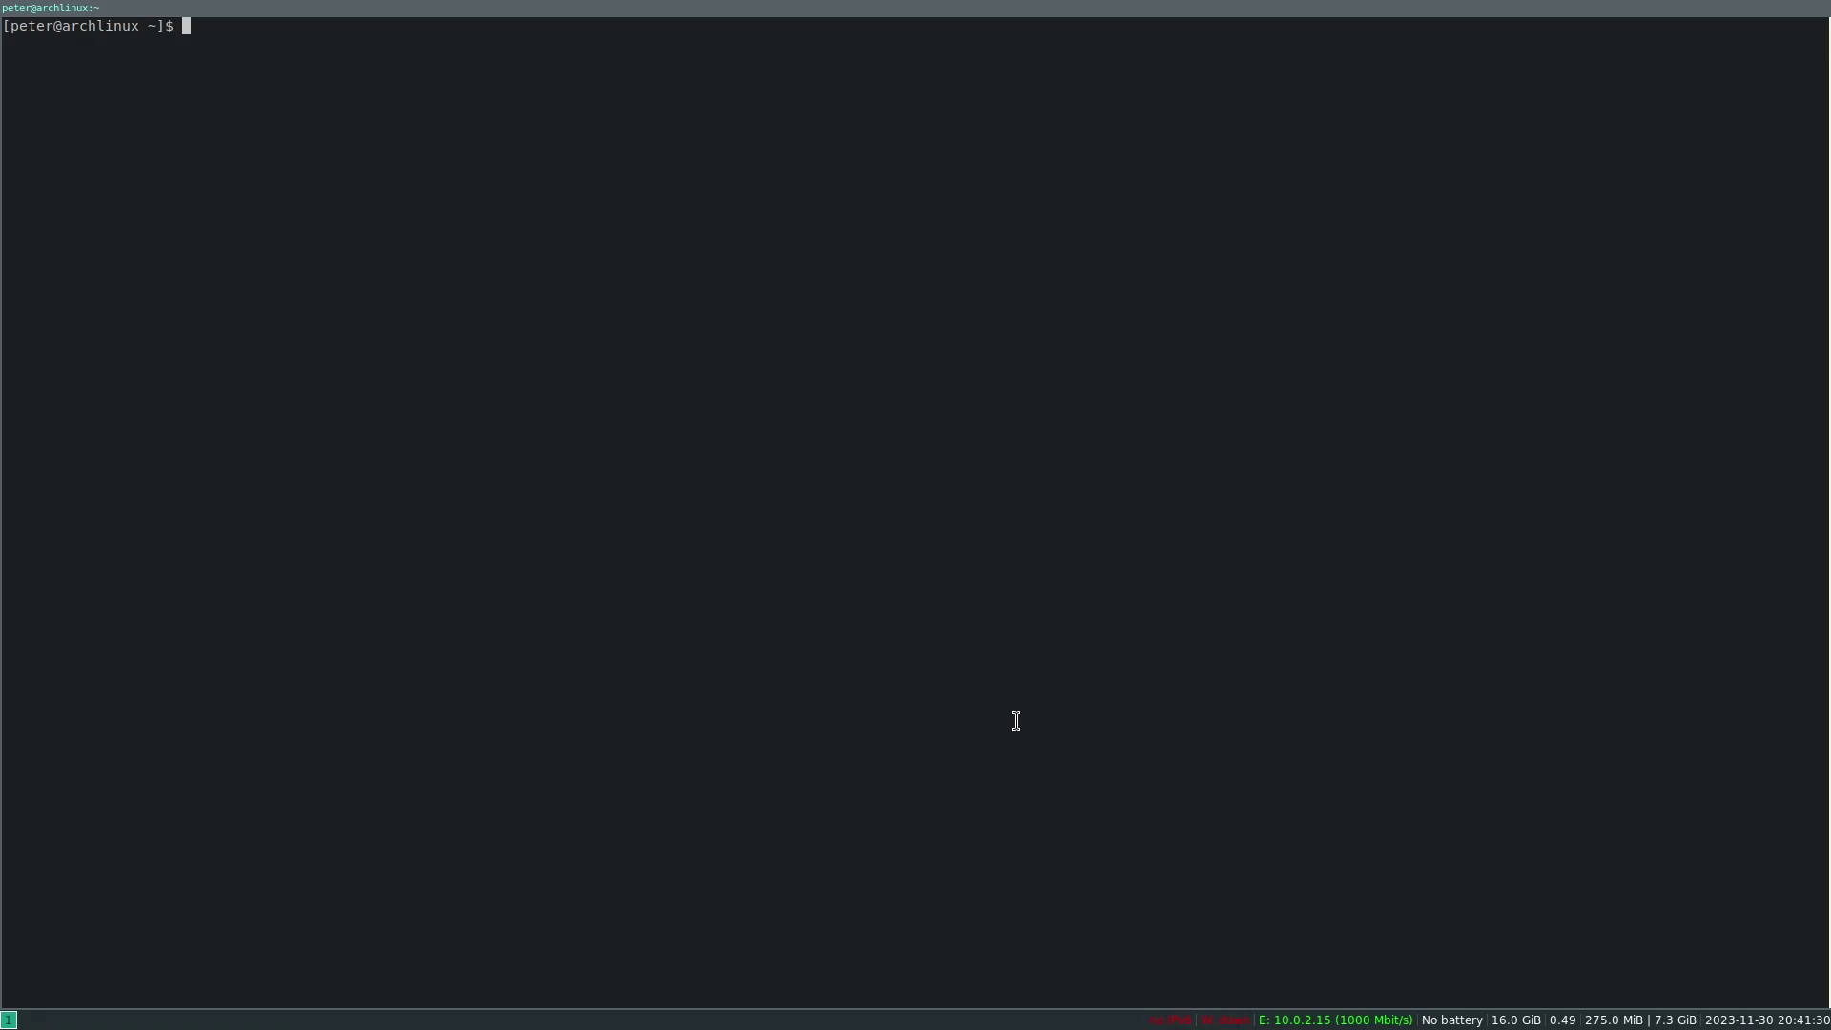
key(ctrl+plus)
key(ctrl+plus)
key(ctrl+plus)
key(ctrl+plus)
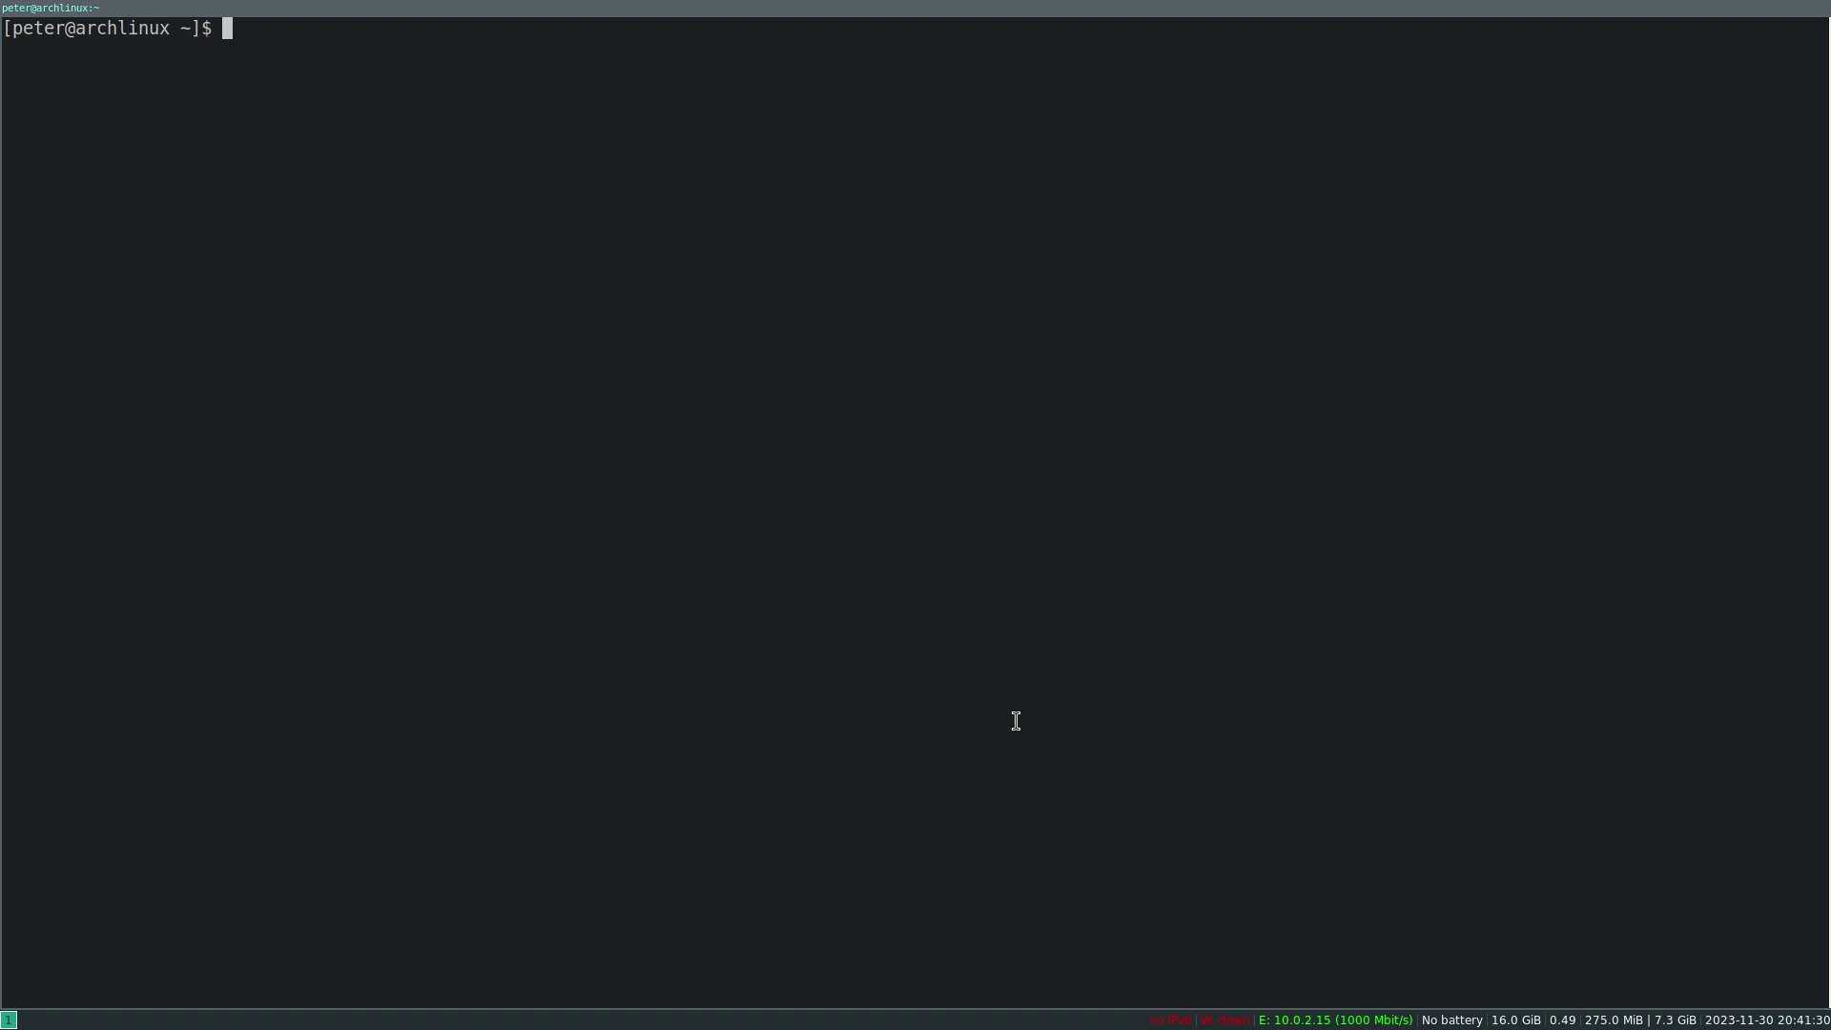
text(ls)
key(Return)
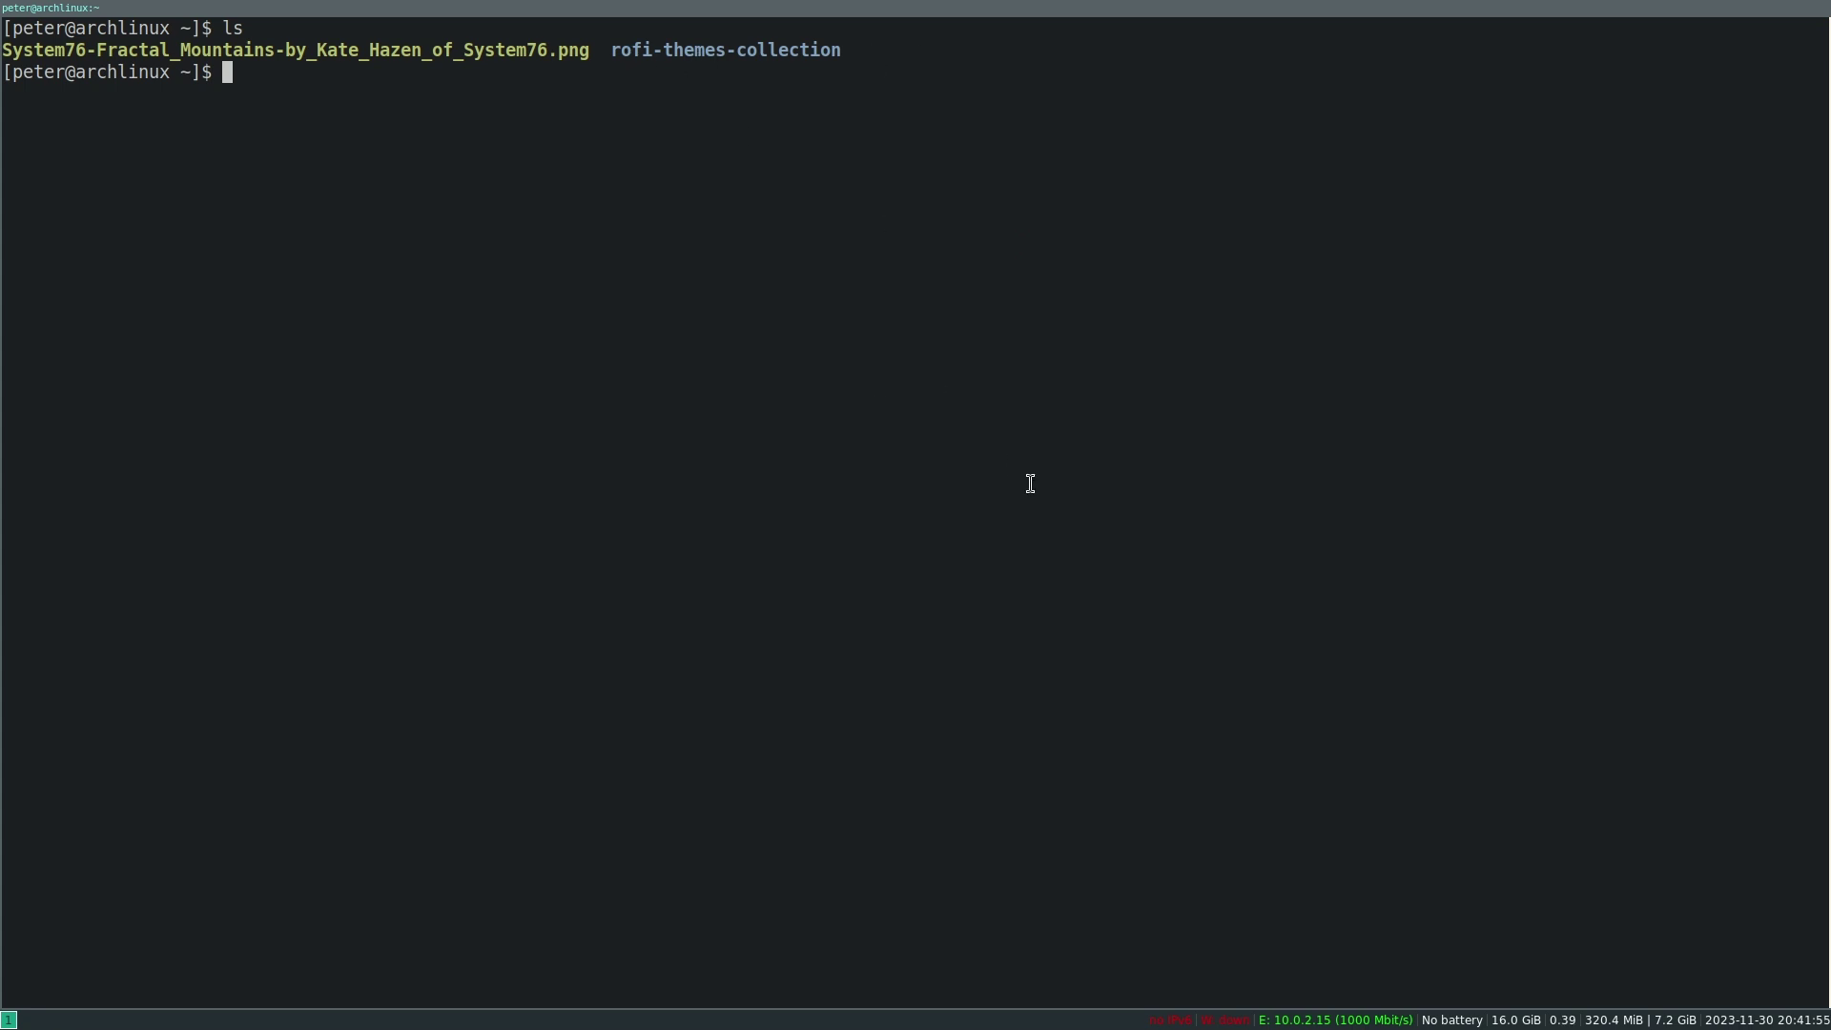
key(super+d)
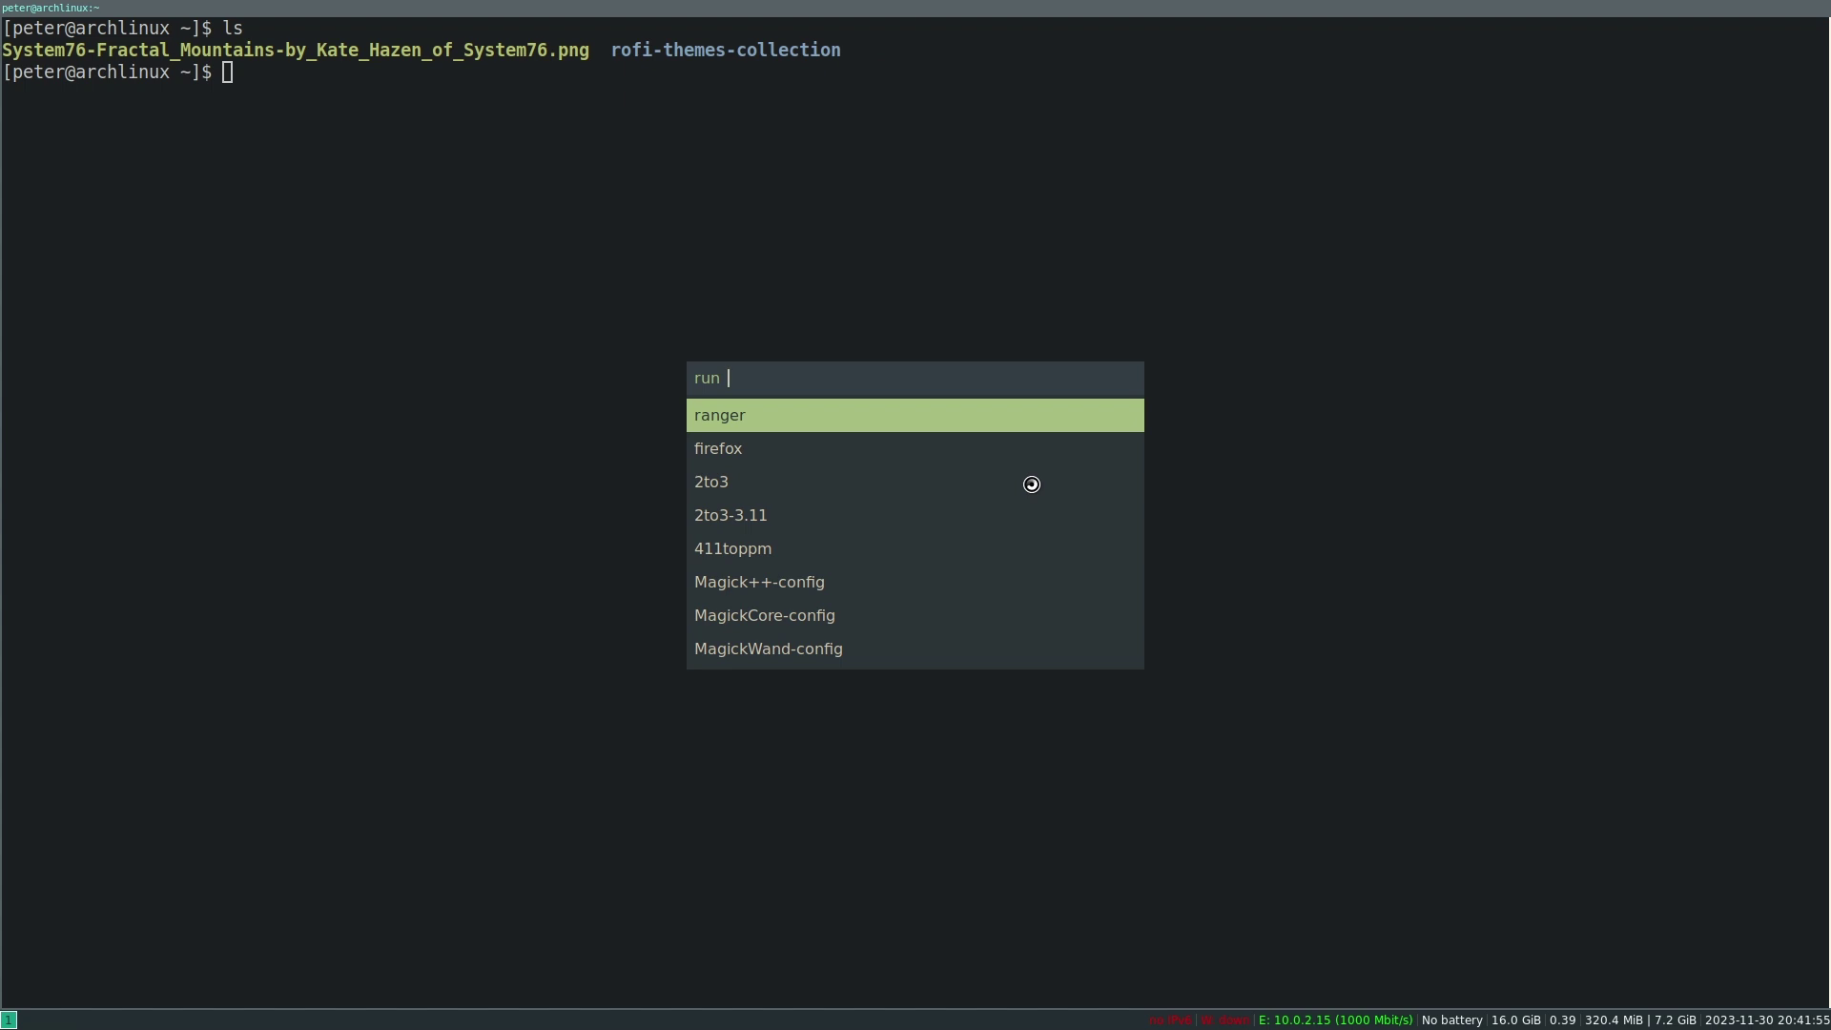
key(Escape)
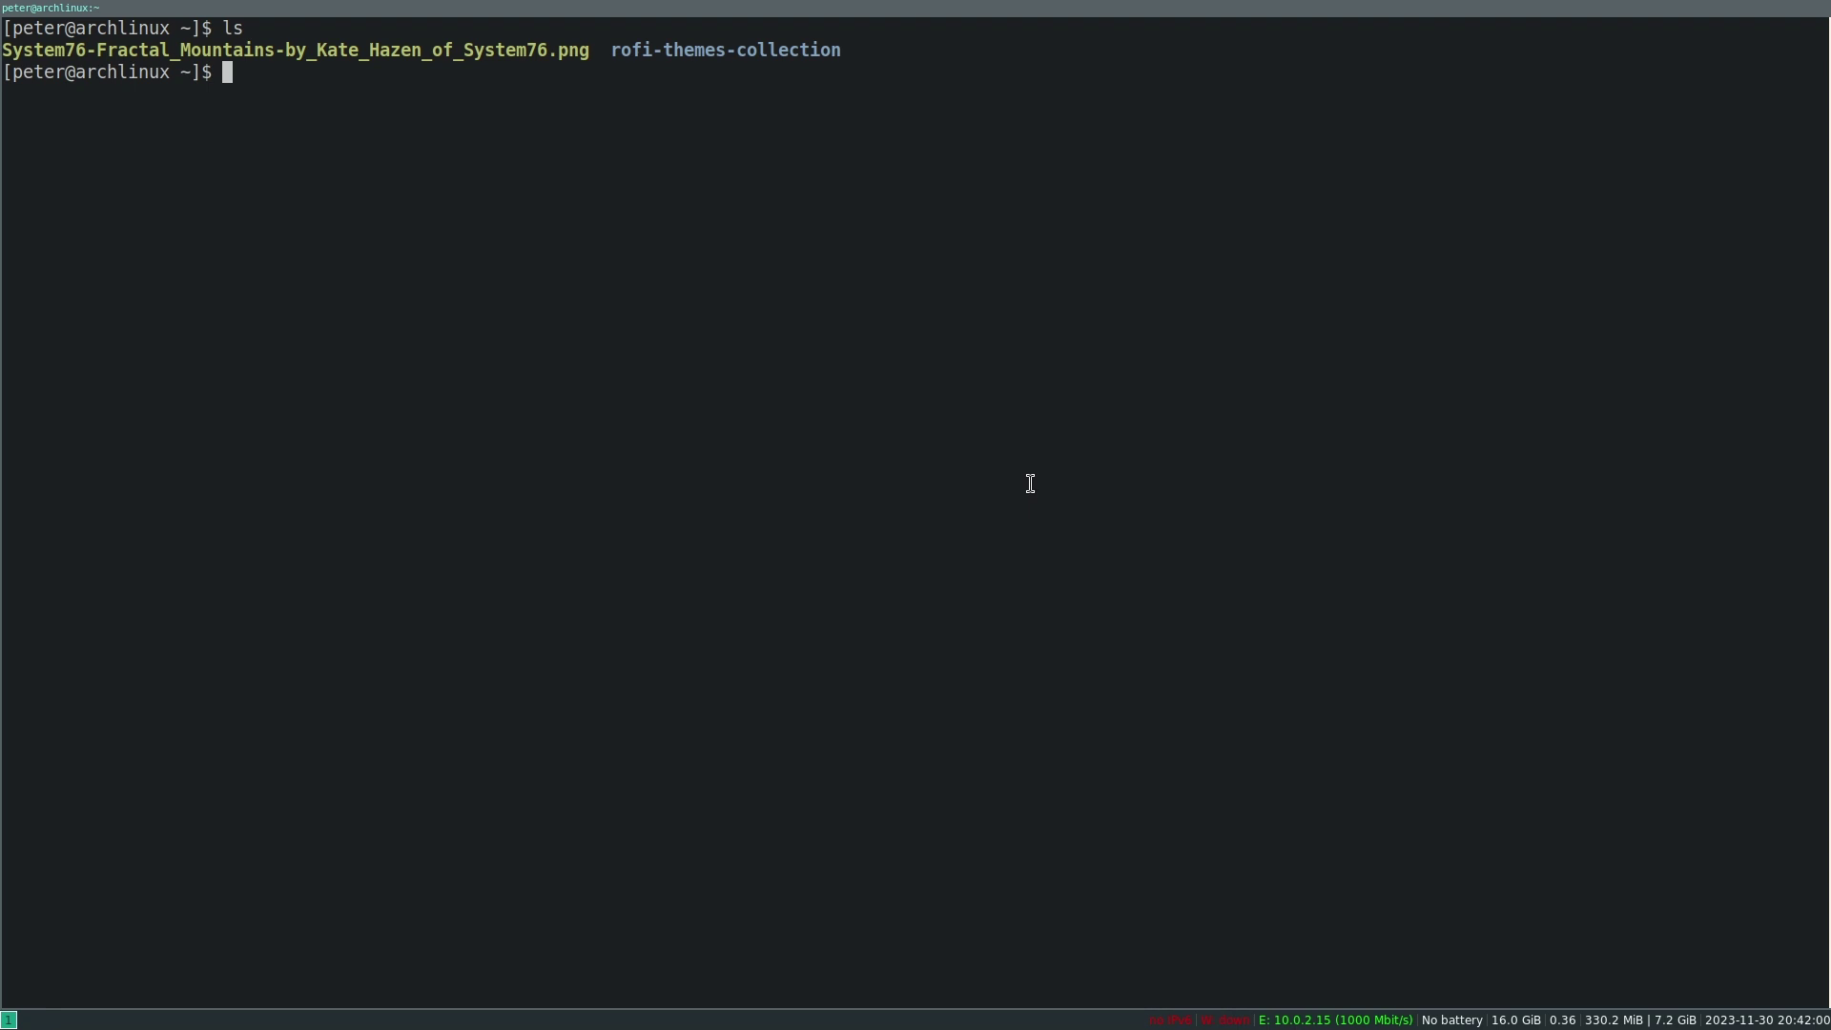
Close the terminal, then close the Firefox window that opened on a New Tab page.
key(super+shift+q)
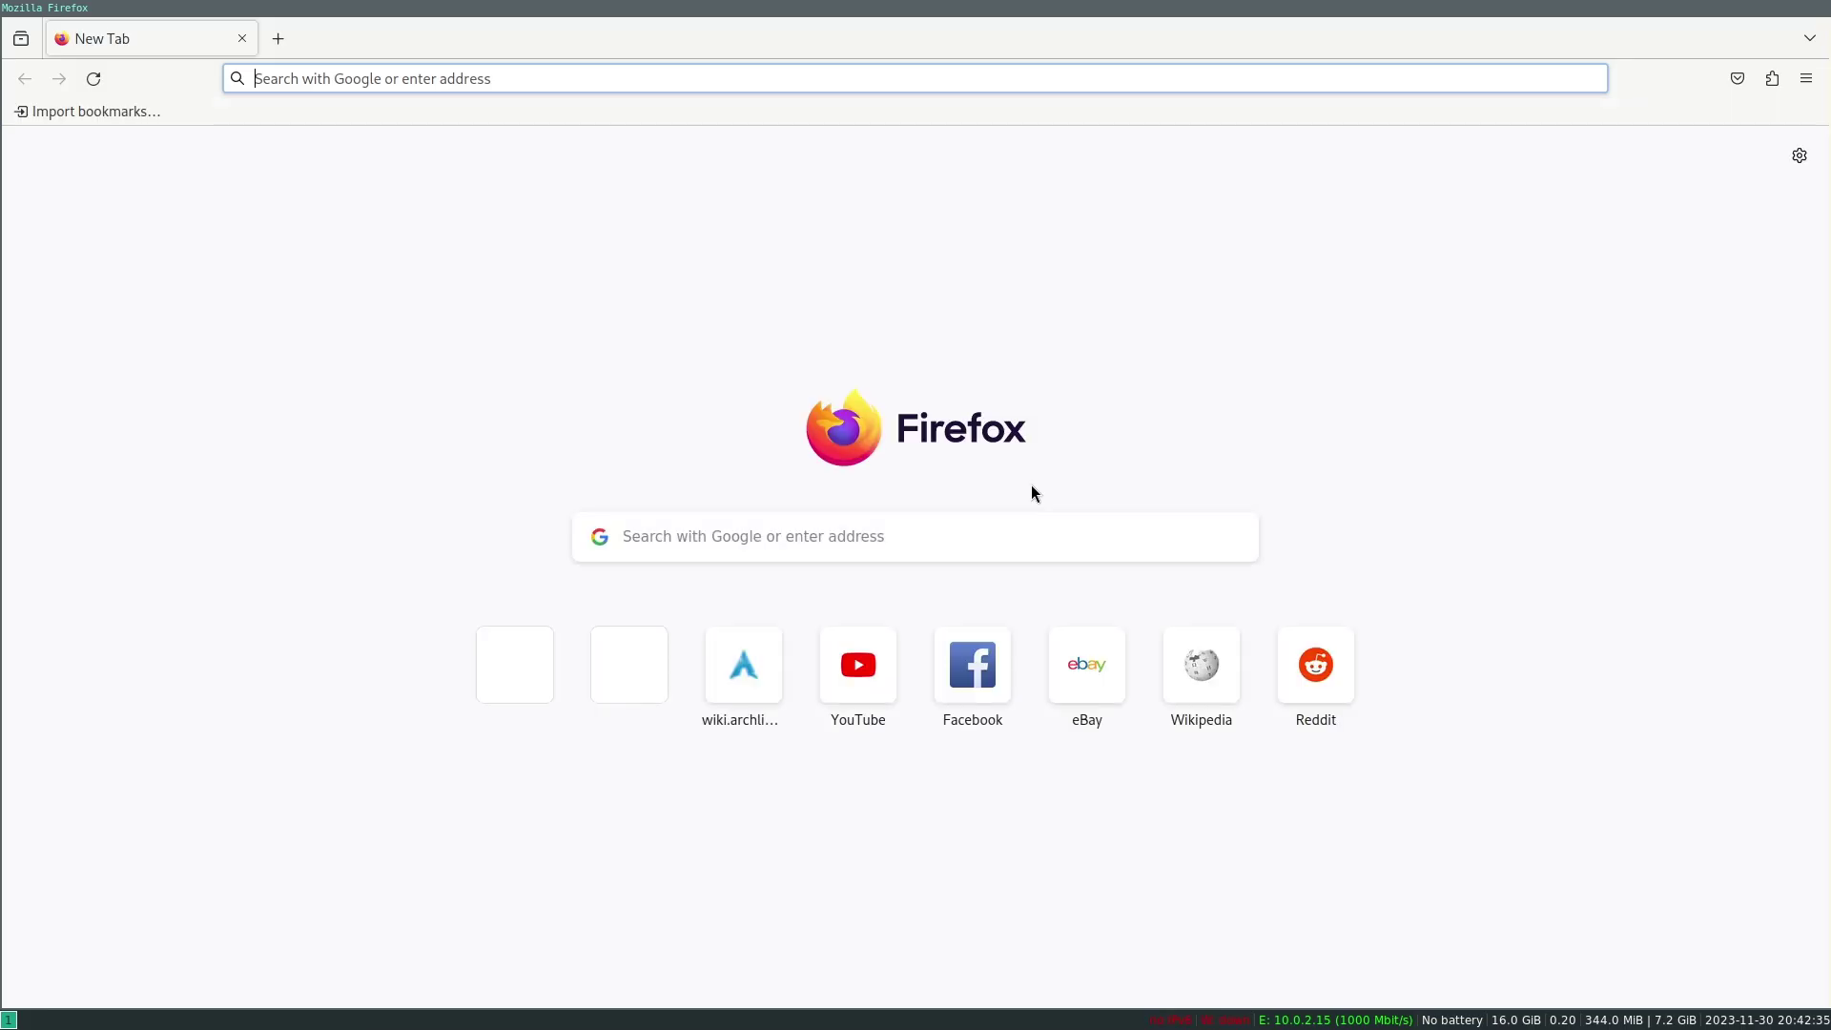
key(super+shift+q)
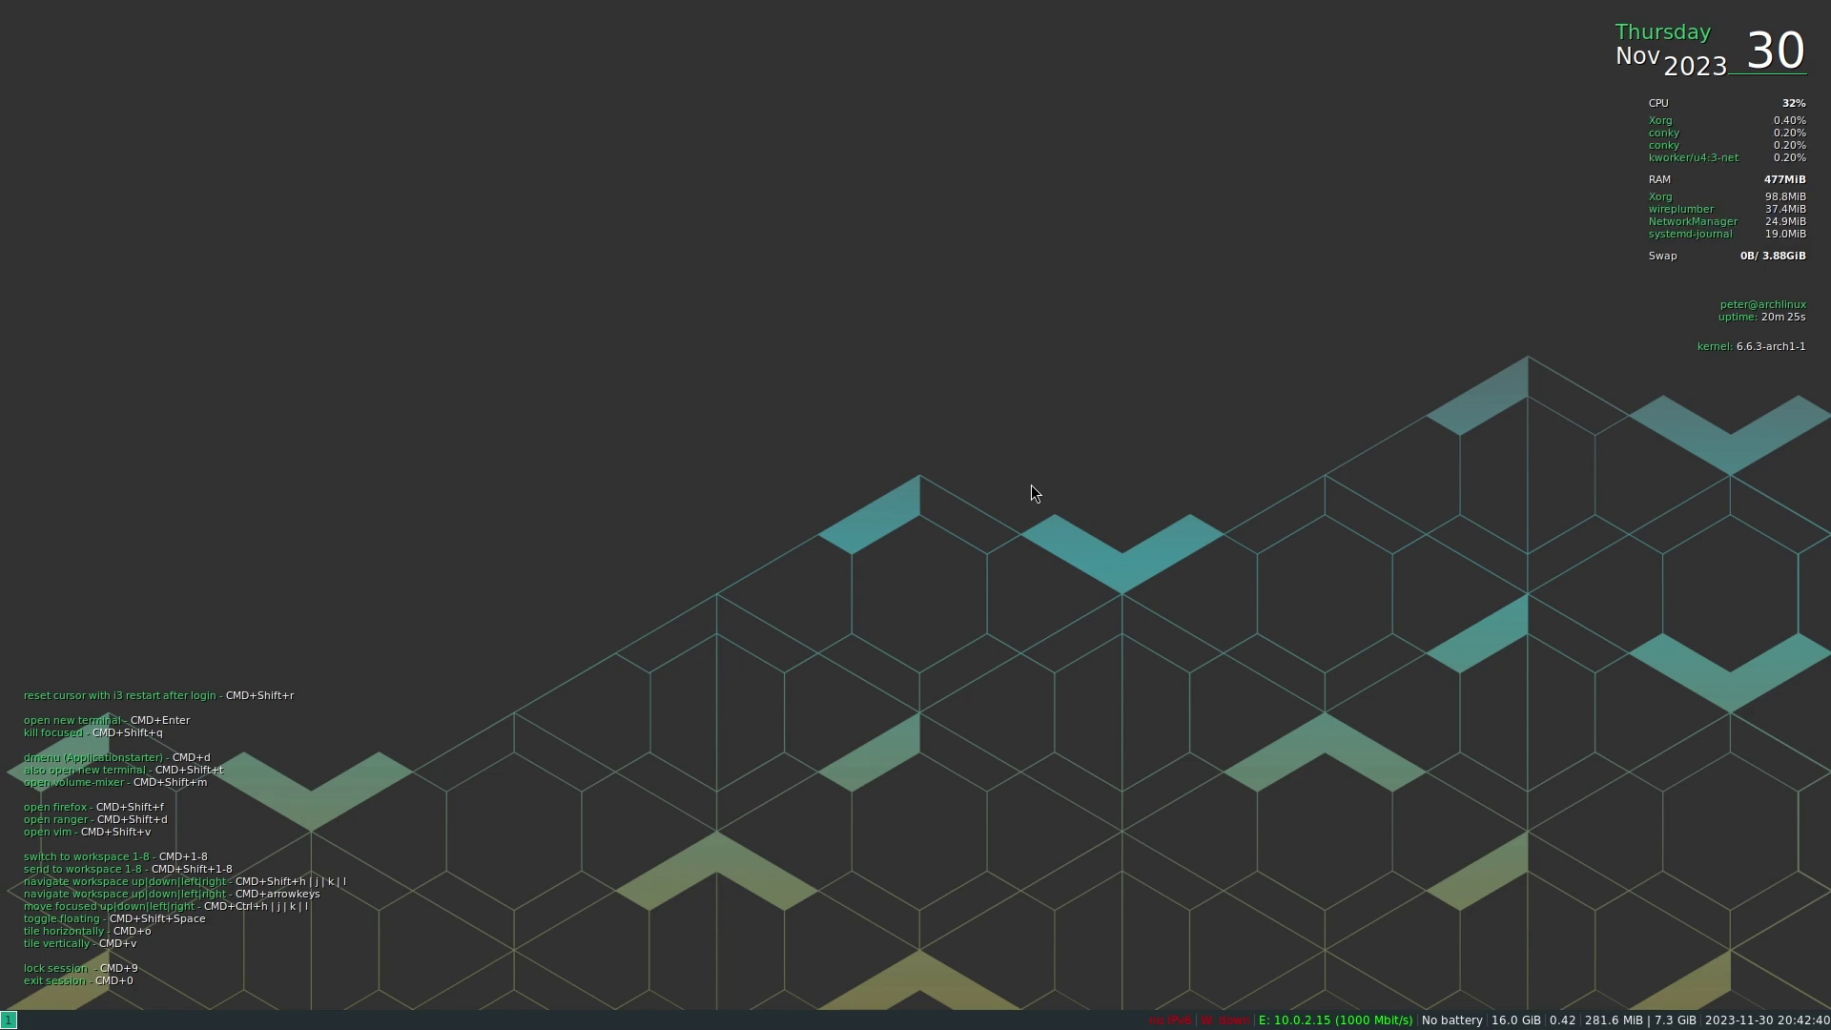
key(super+shift+d)
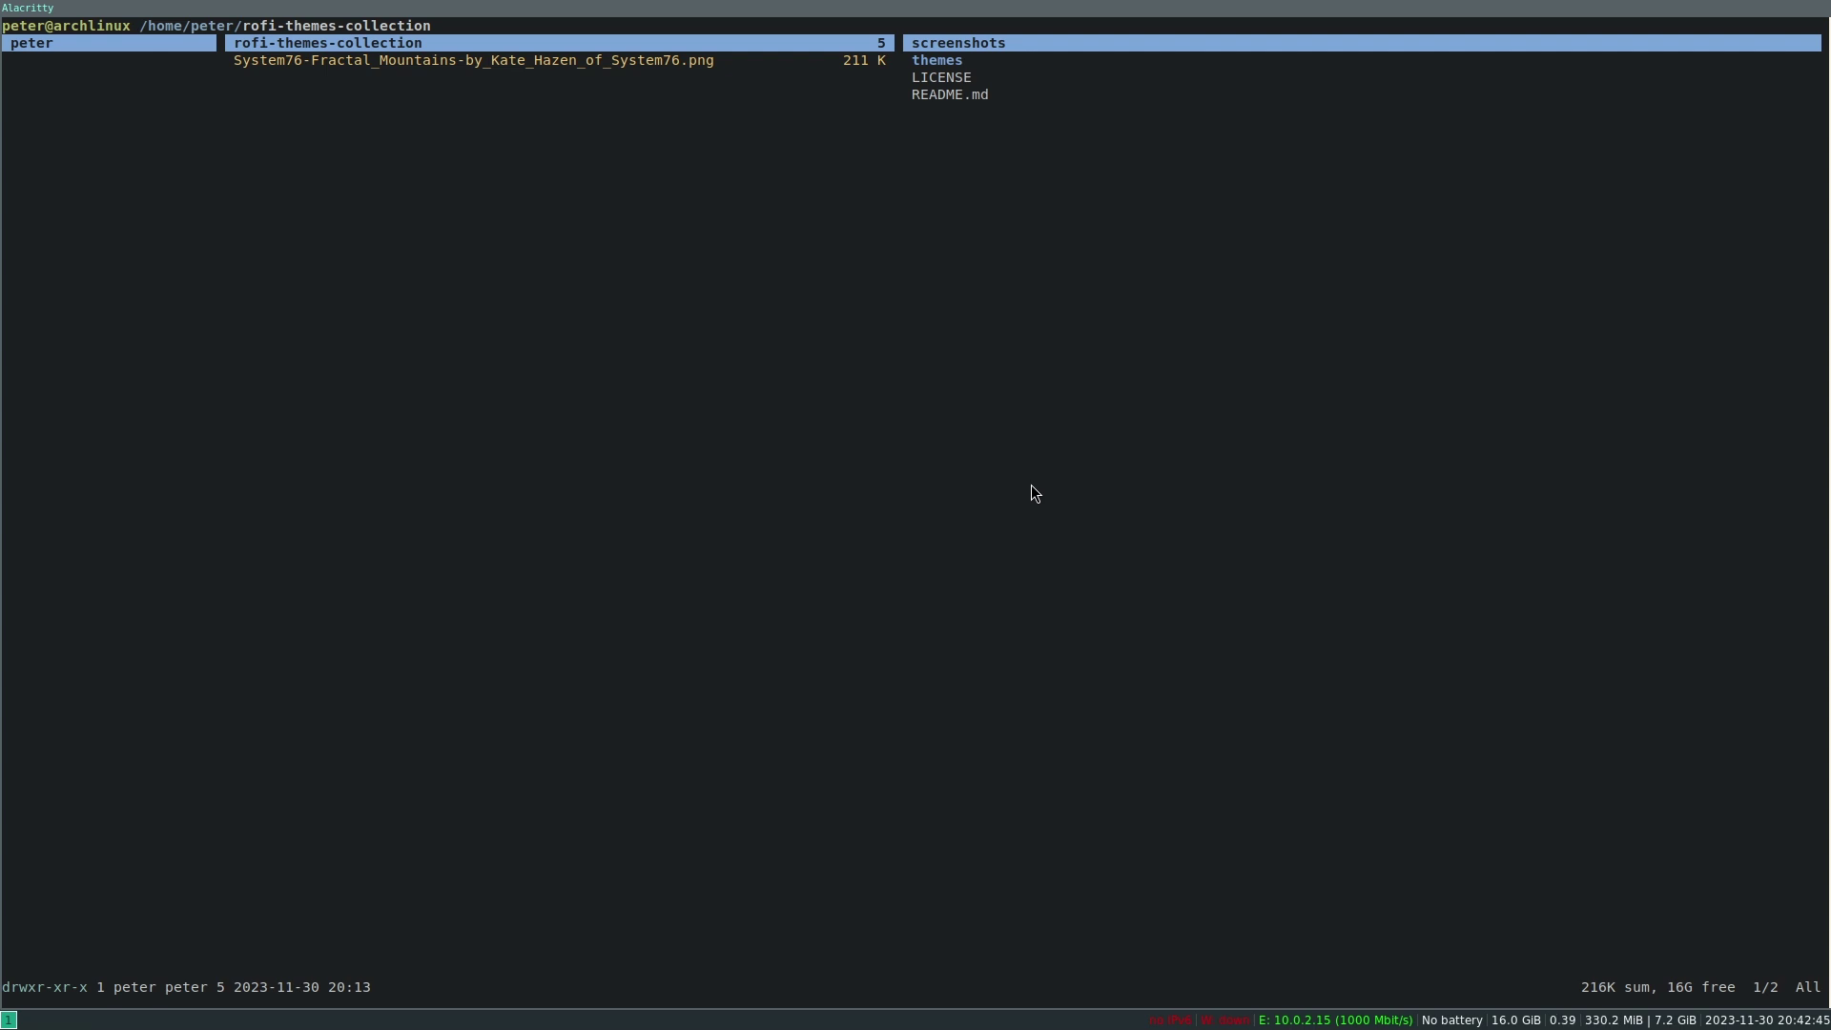
key(q)
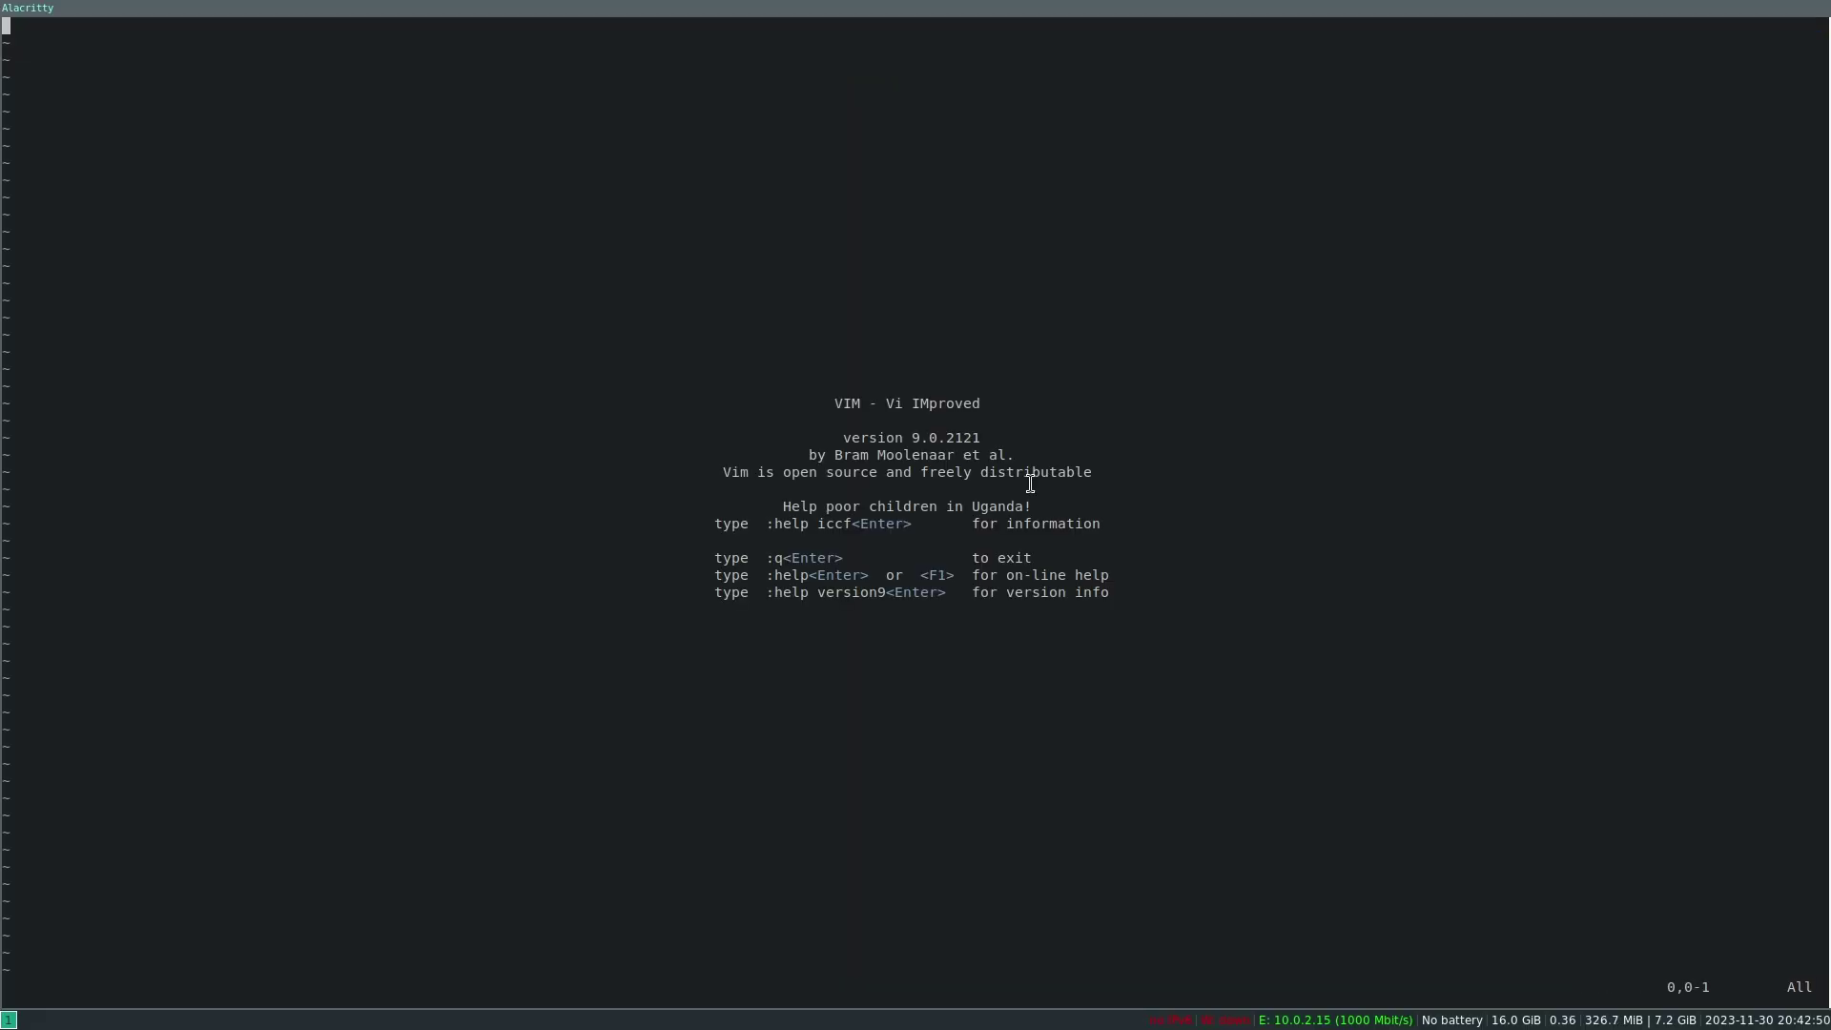
key(super+shift+q)
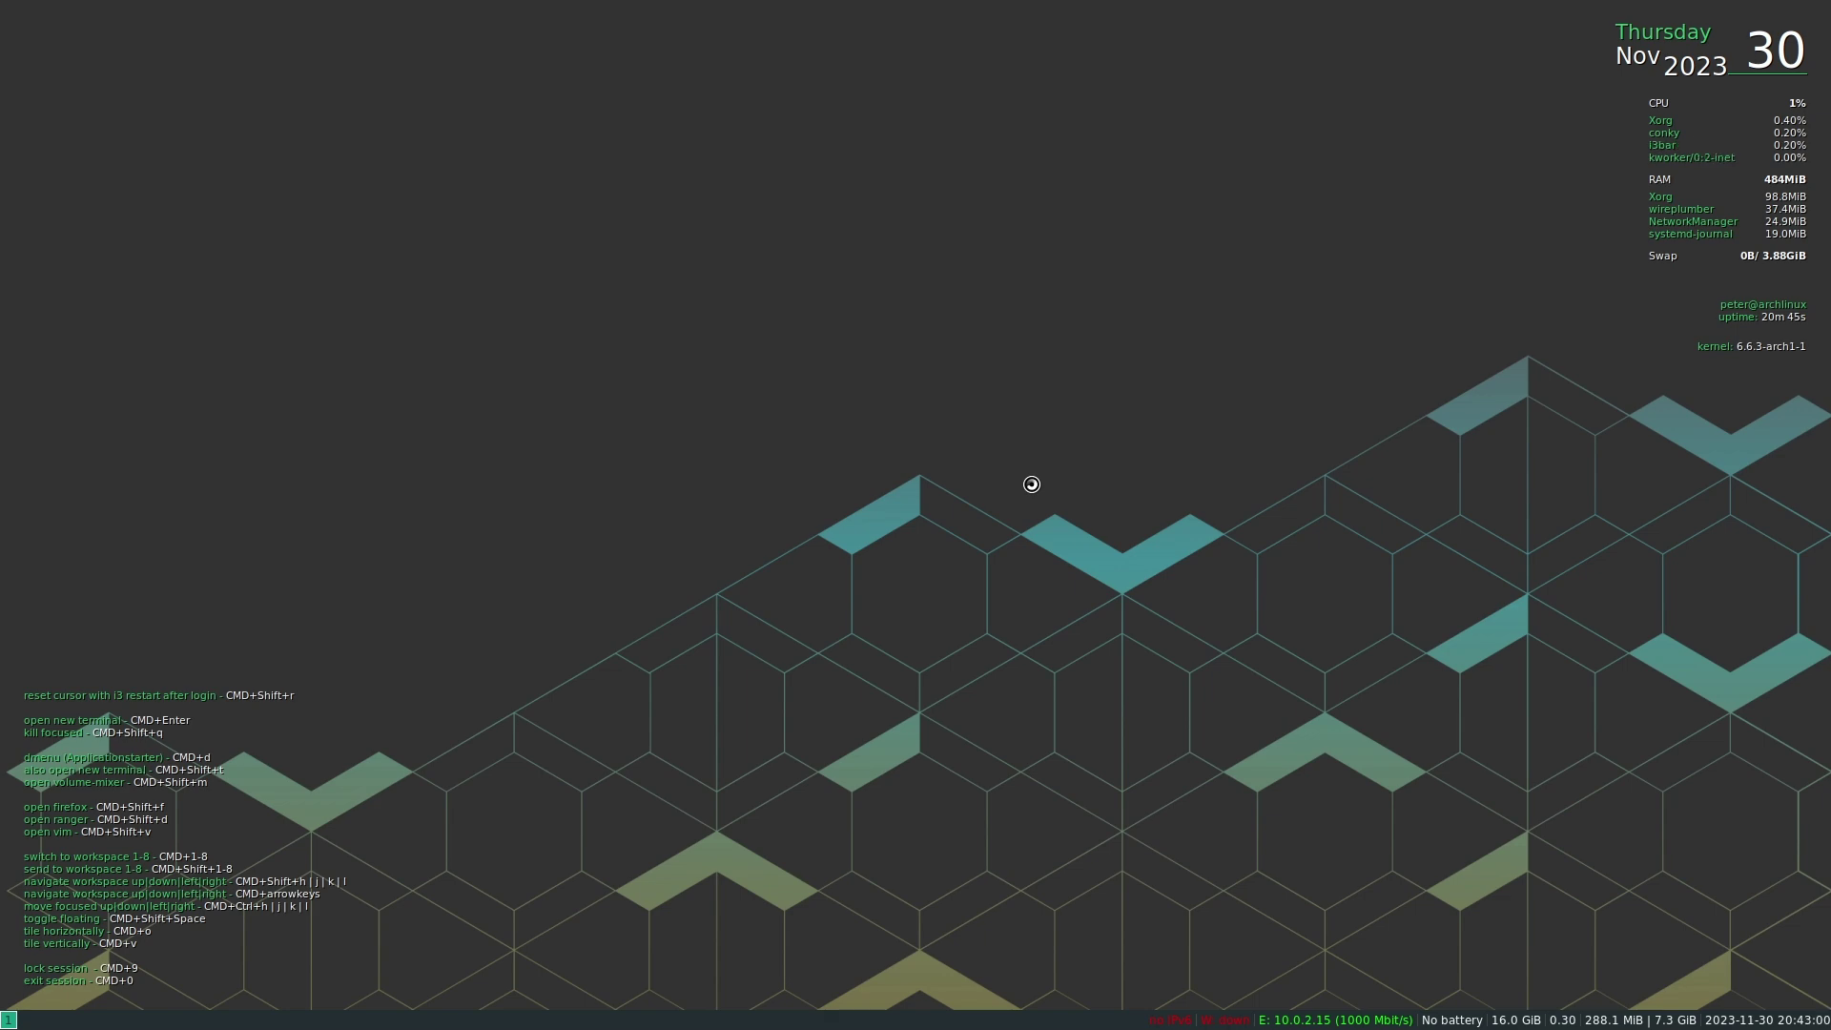
key(super+Return)
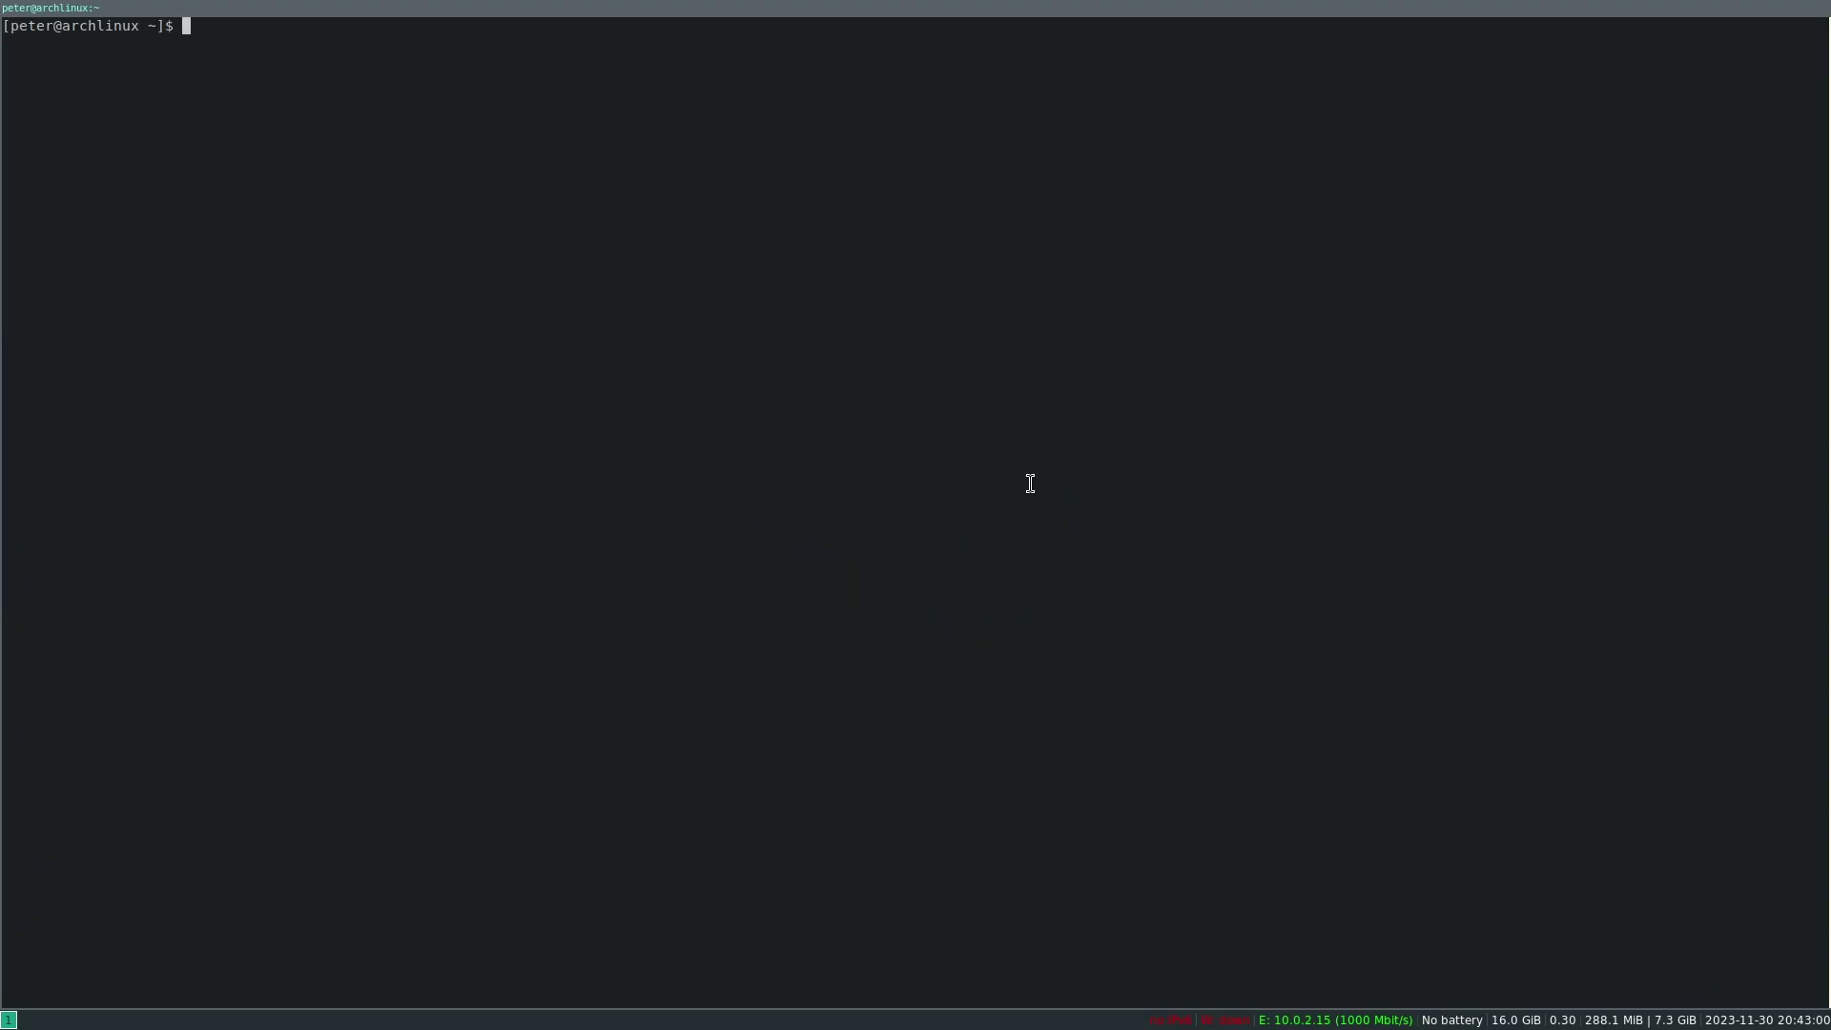
key(ctrl+plus)
key(ctrl+plus)
key(ctrl+plus)
key(ctrl+plus)
key(ctrl+plus)
key(ctrl+plus)
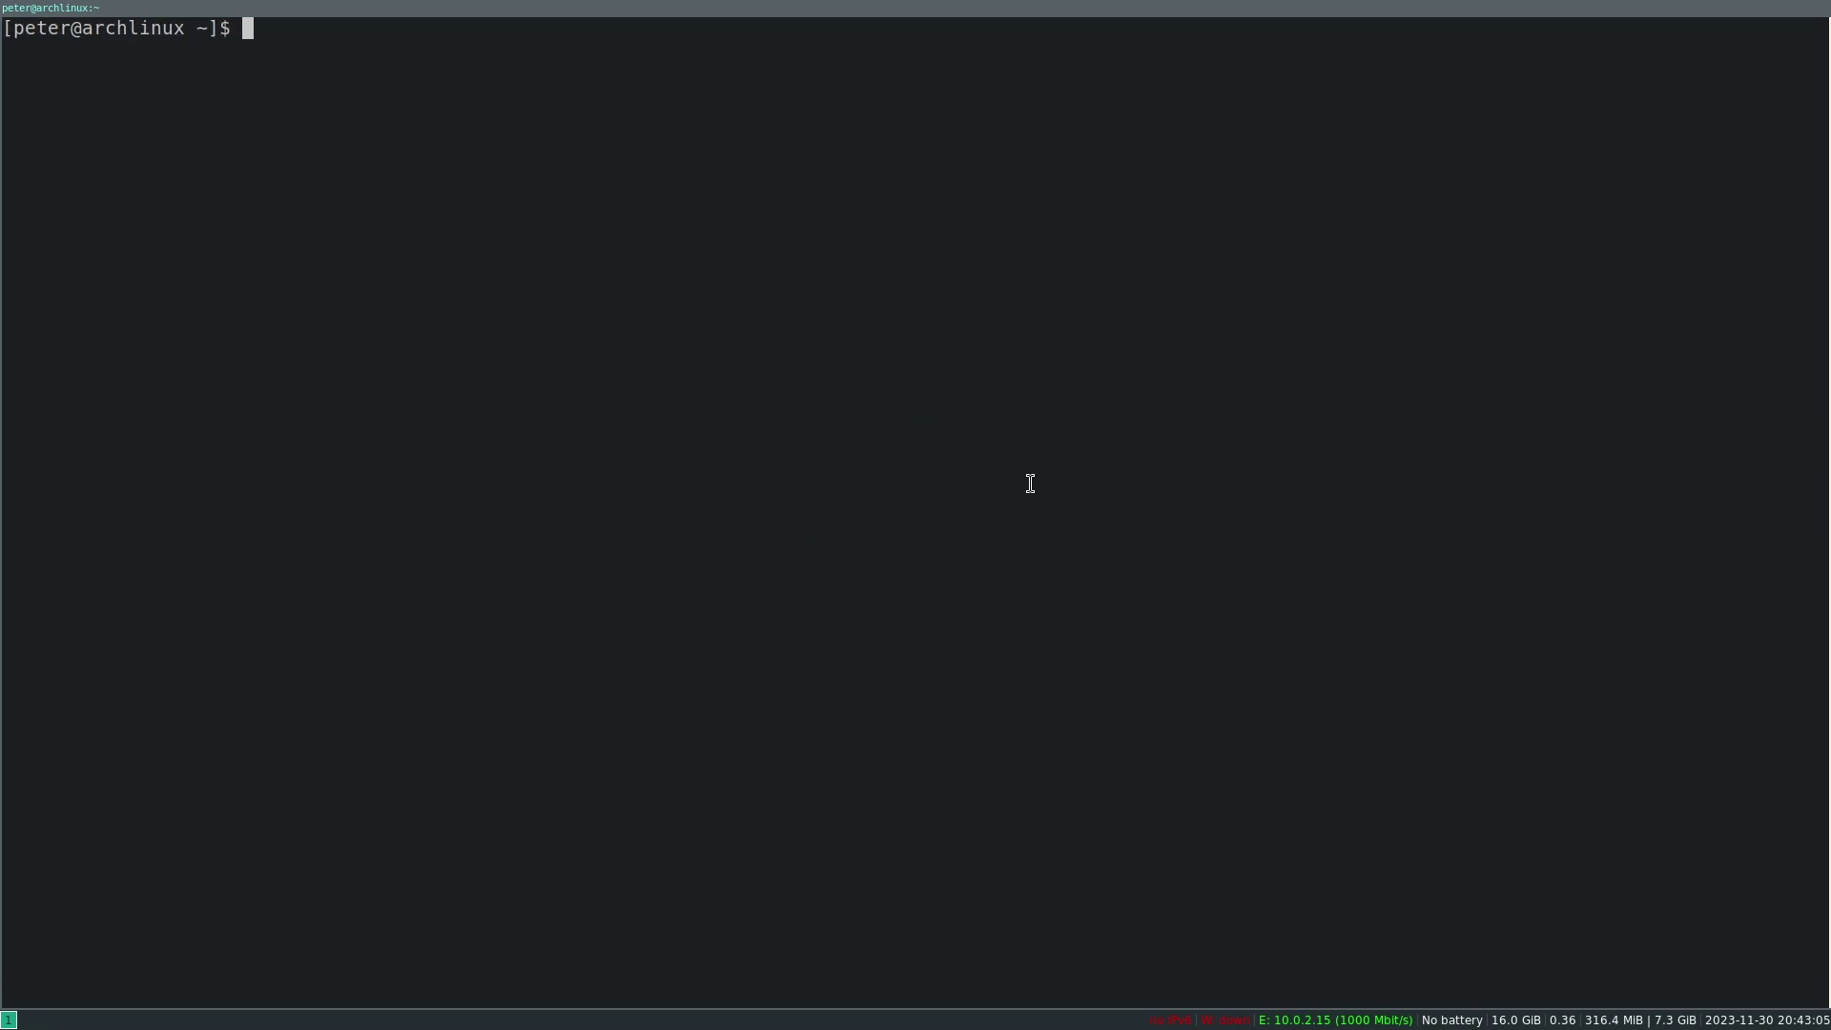
key(super+shift+q)
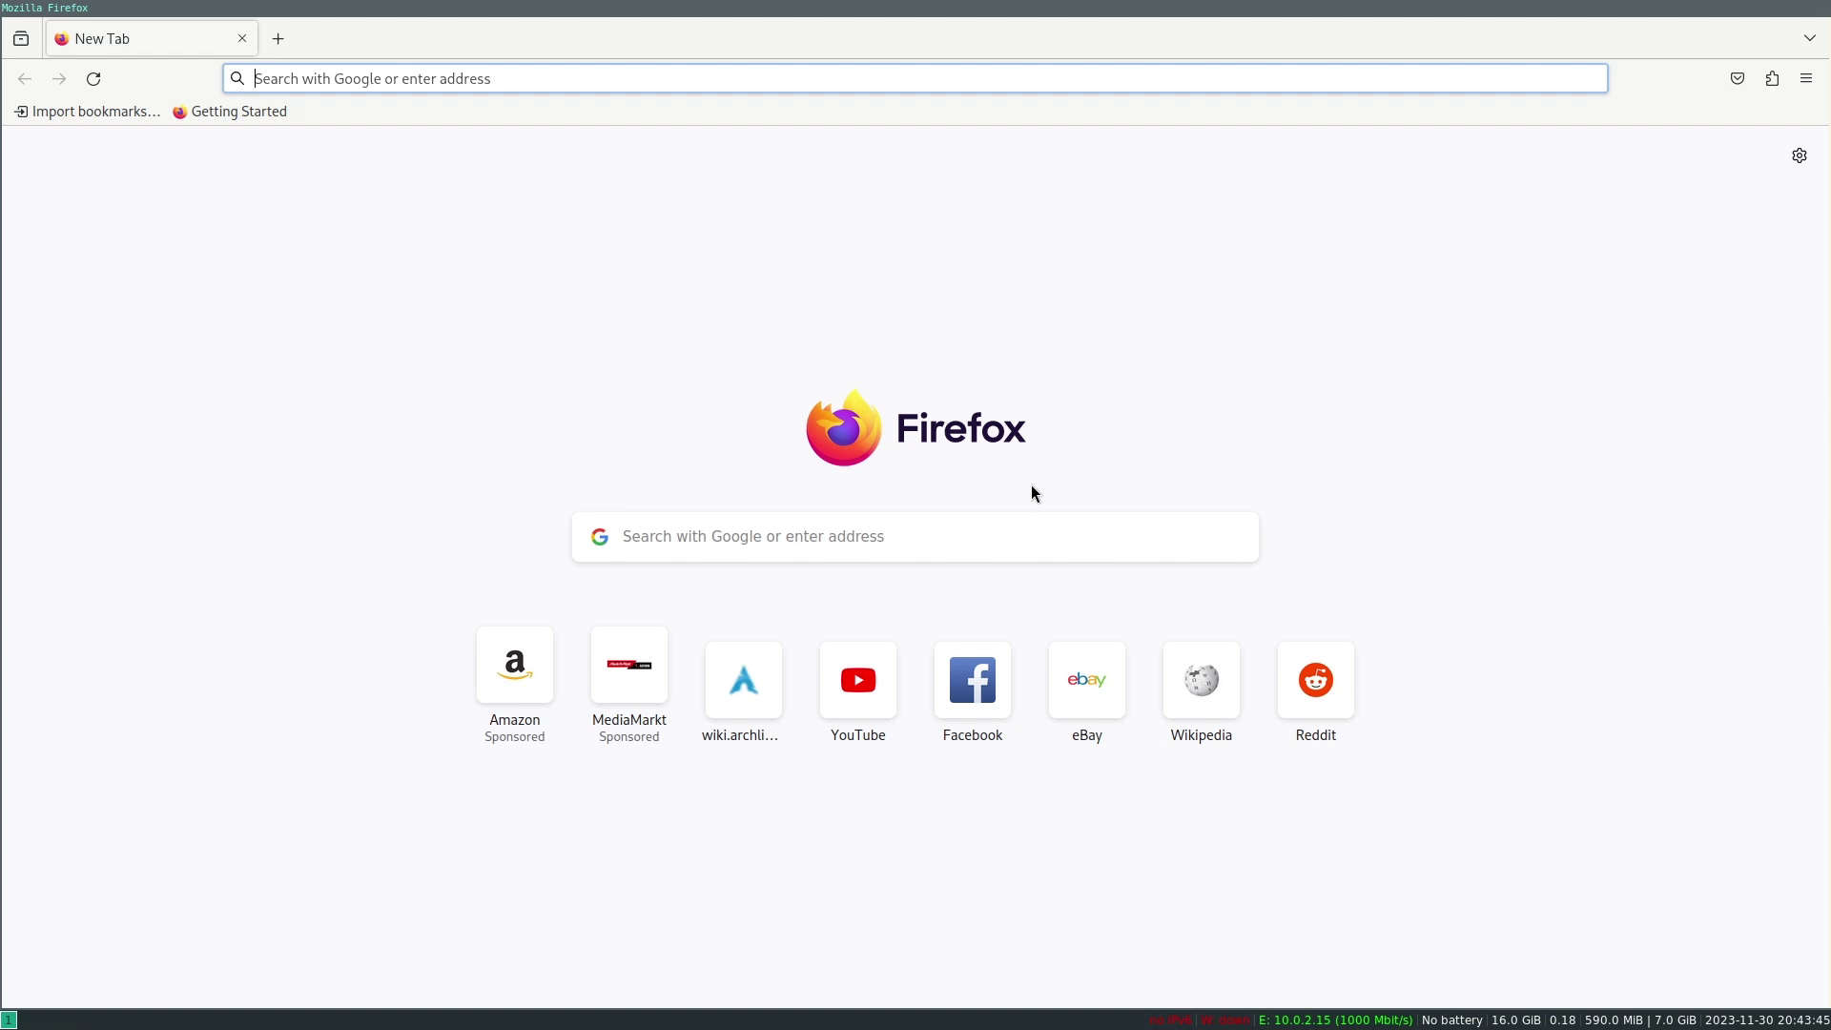
key(super+shift+q)
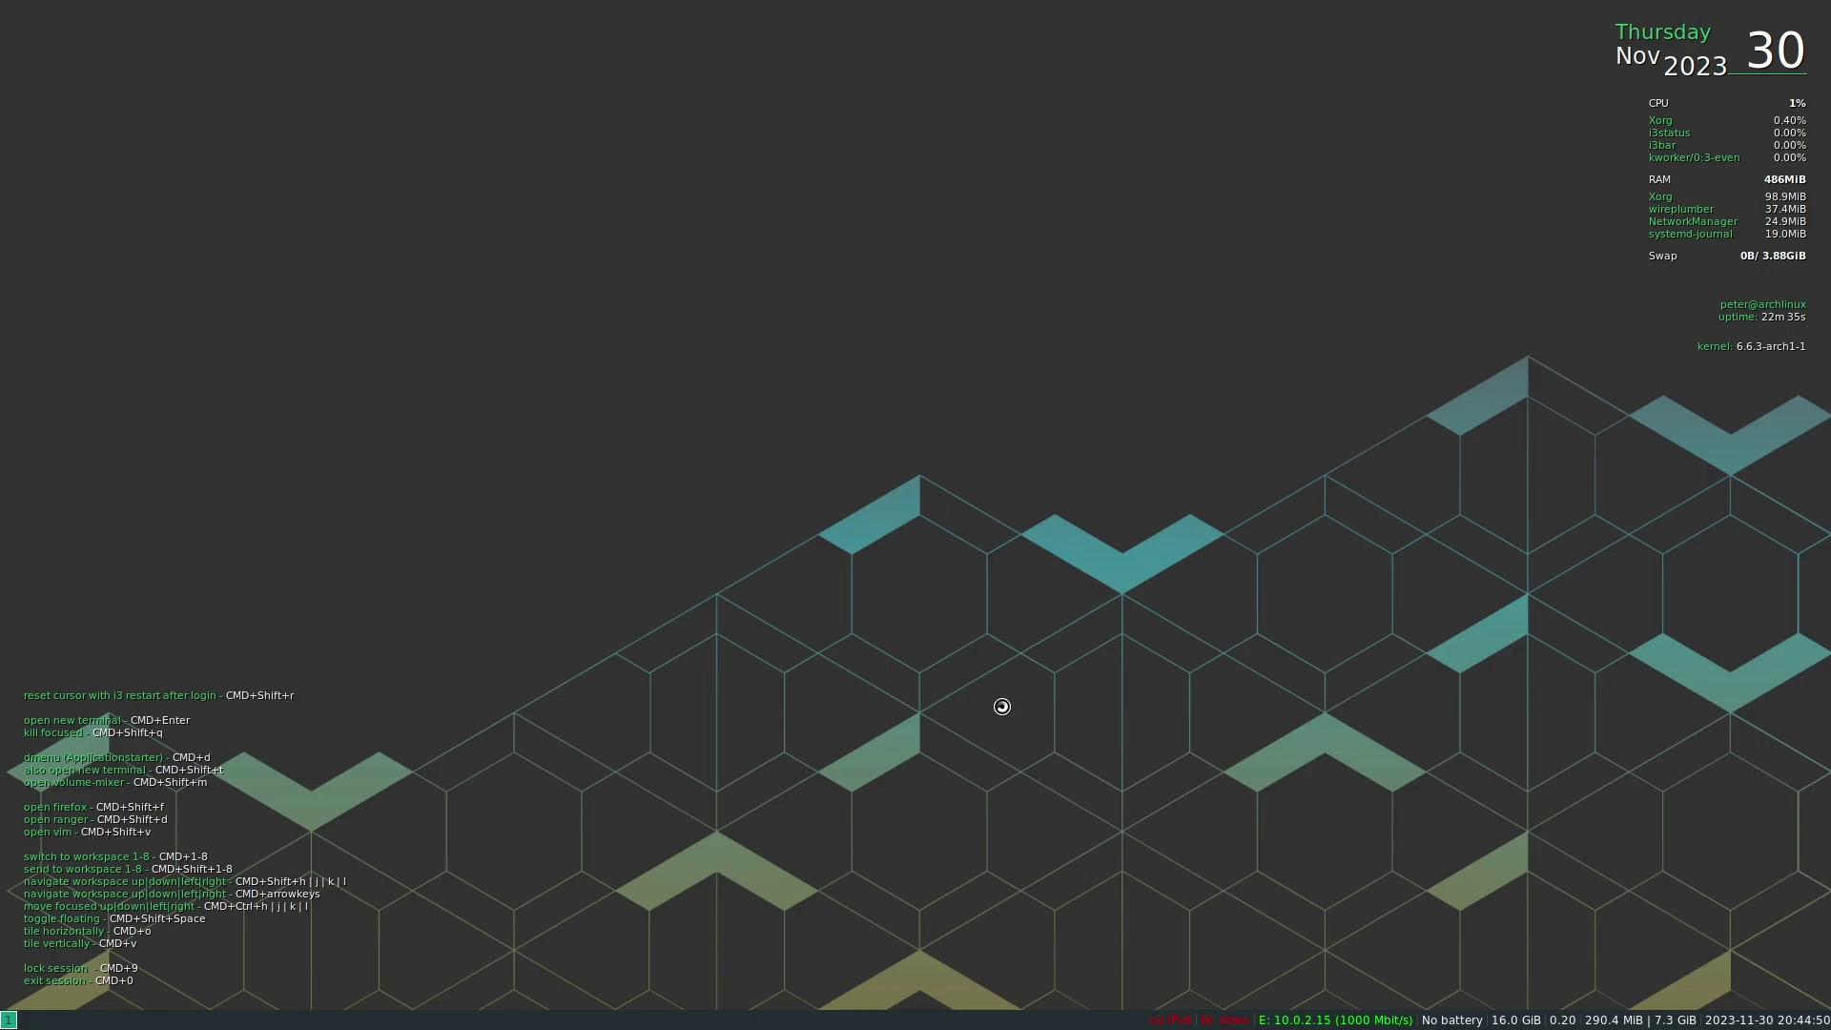
Open a new terminal with enlarged text and open .xinitrc in nano.
key(super+Return)
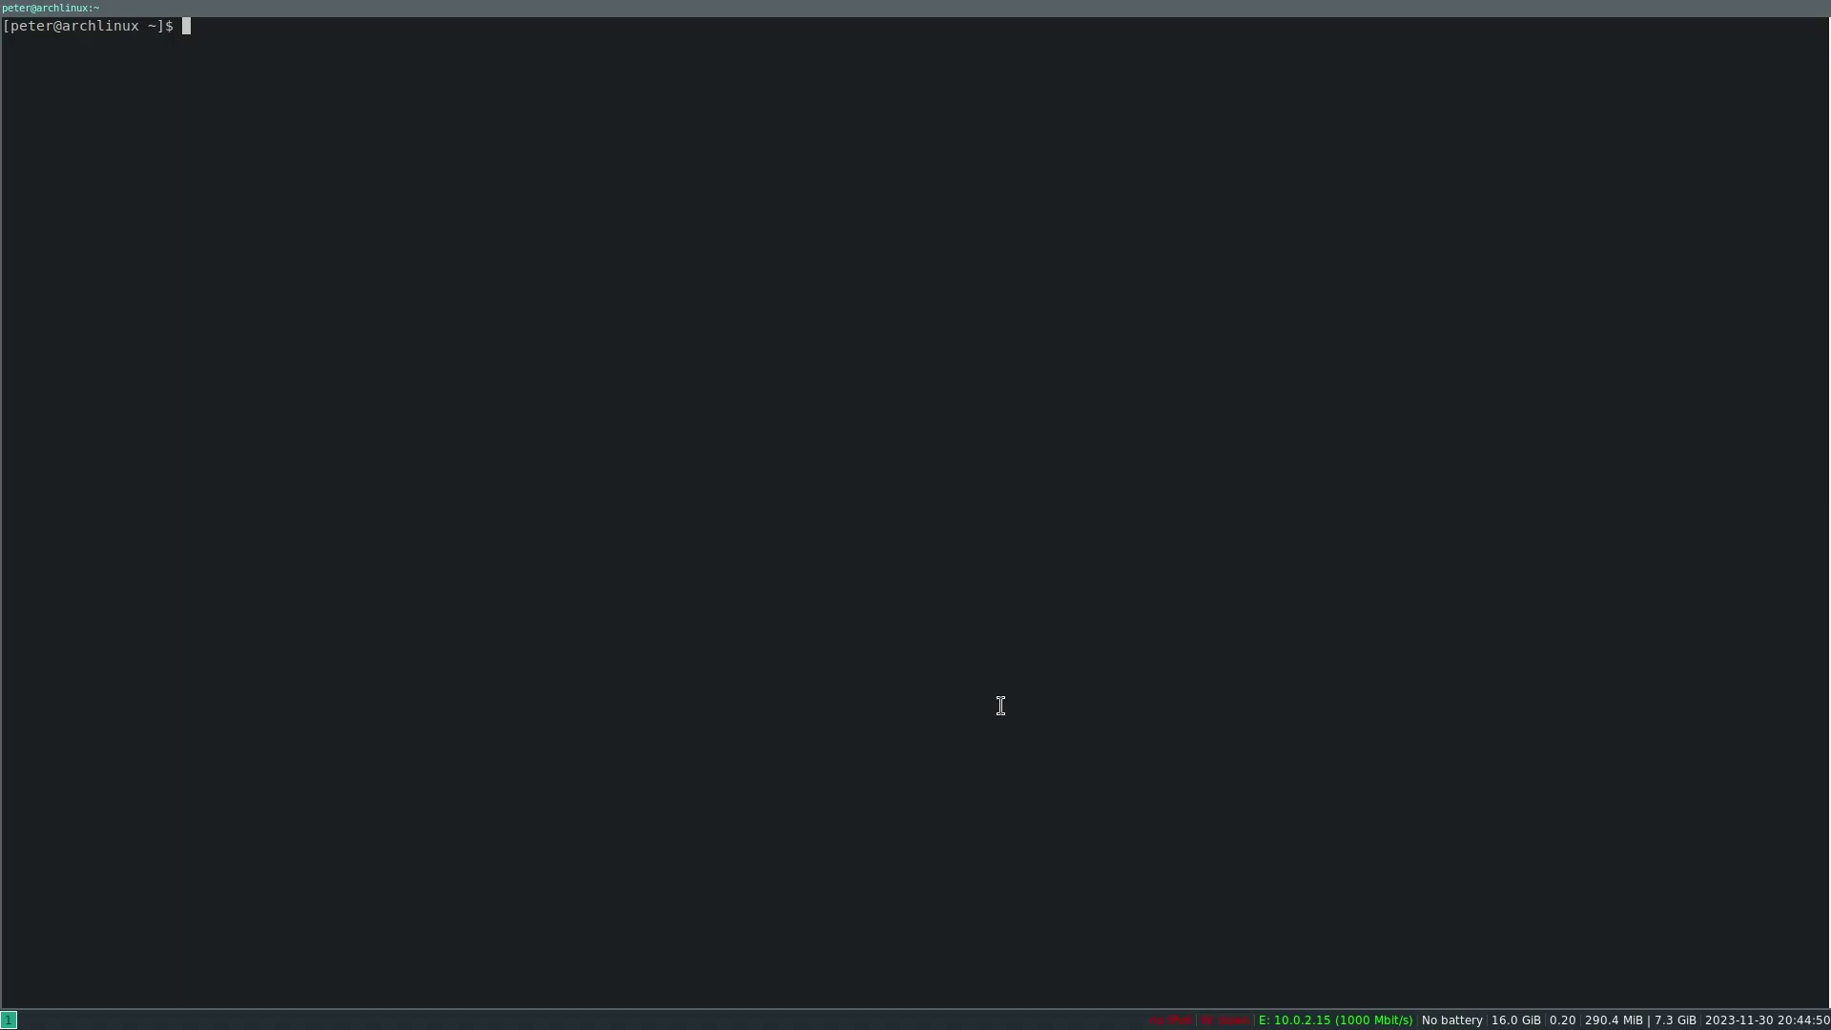
key(ctrl+plus)
key(ctrl+plus)
key(ctrl+plus)
key(ctrl+plus)
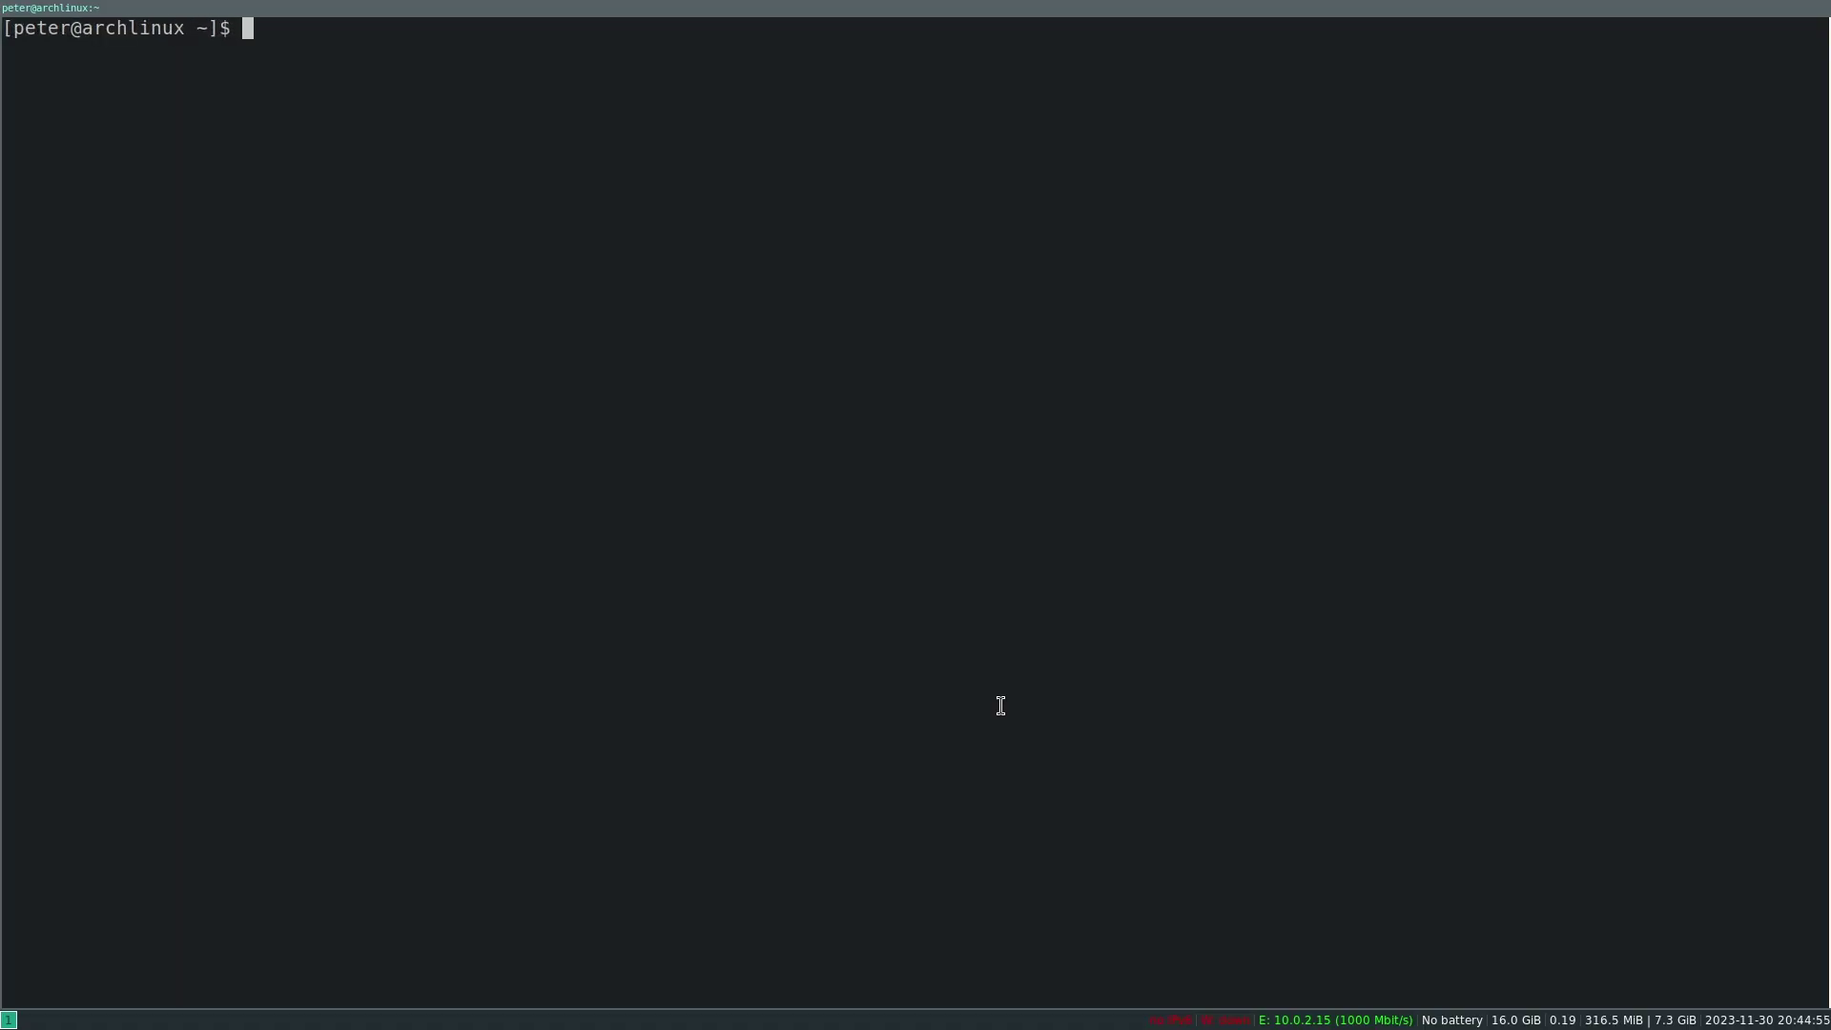
text(vi)
key(BackSpace)
key(BackSpace)
text(nano .xi)
key(Tab)
key(Return)
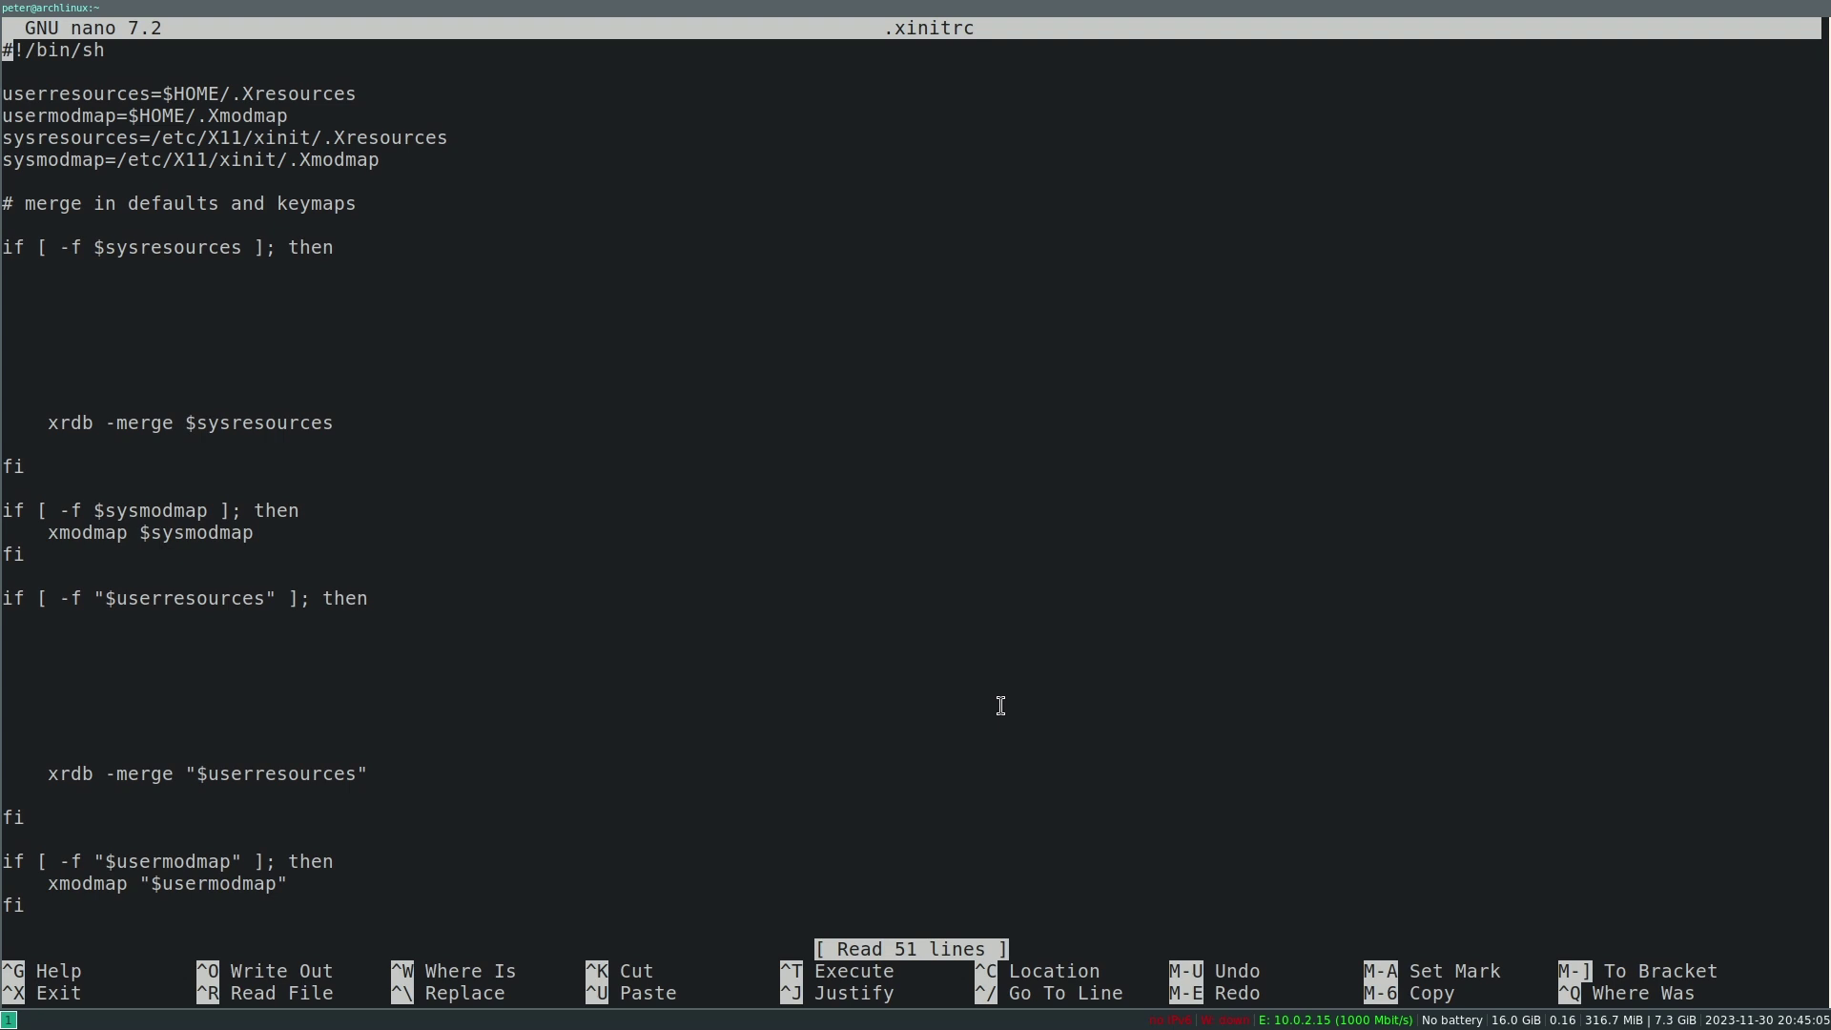
Move through .xinitrc to the final line that launches i3.
key(Down)
key(Down)
key(Down)
key(Down)
key(Down)
key(Down)
key(Down)
key(Down)
key(Down)
key(Down)
key(Down)
key(Down)
key(Down)
key(Down)
key(Down)
key(Down)
key(Down)
key(Down)
key(Down)
key(Down)
key(Down)
key(Down)
key(Down)
key(Down)
key(Down)
key(Down)
key(Down)
key(Down)
key(Down)
key(Down)
key(Down)
key(Down)
key(Down)
key(Down)
key(Down)
key(Down)
key(Down)
key(Down)
key(Down)
key(Down)
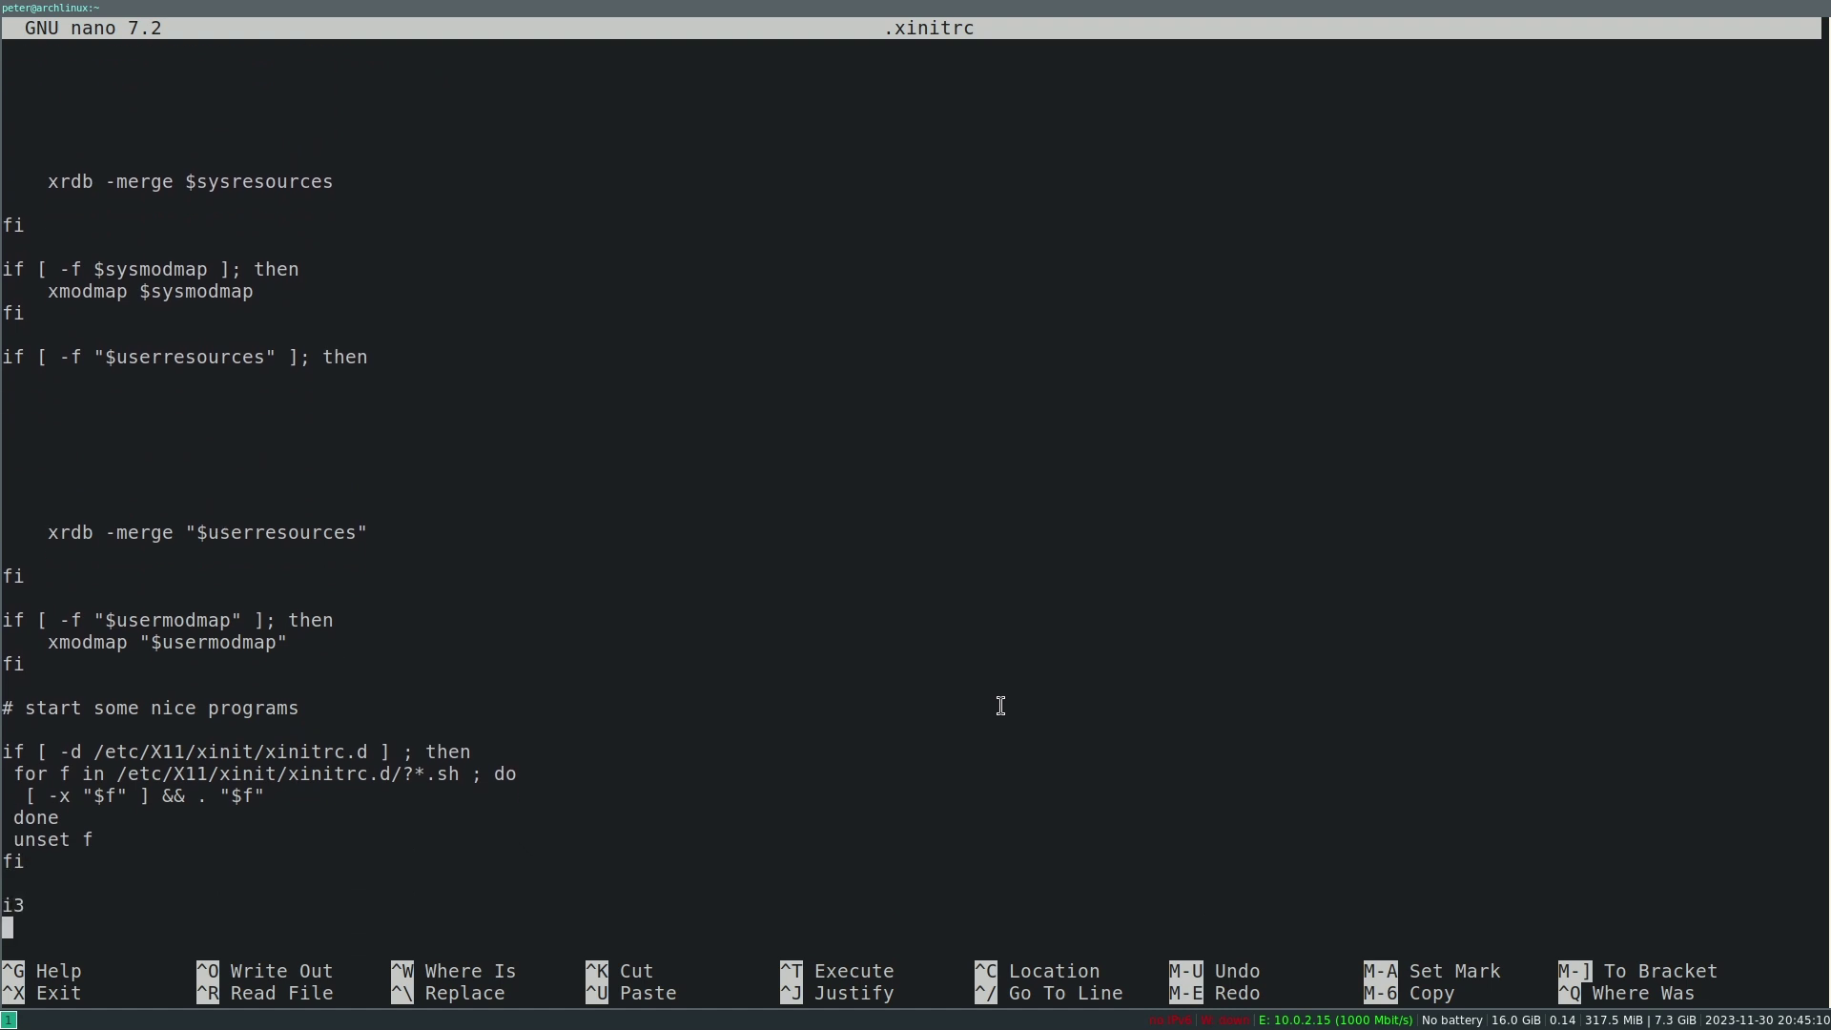
key(Up)
key(Right)
key(Right)
key(Home)
key(Up)
key(Down)
key(Down)
key(Up)
Exit nano and list .config/, showing conky, i3, pulse, ranger and systemd.
key(ctrl+x)
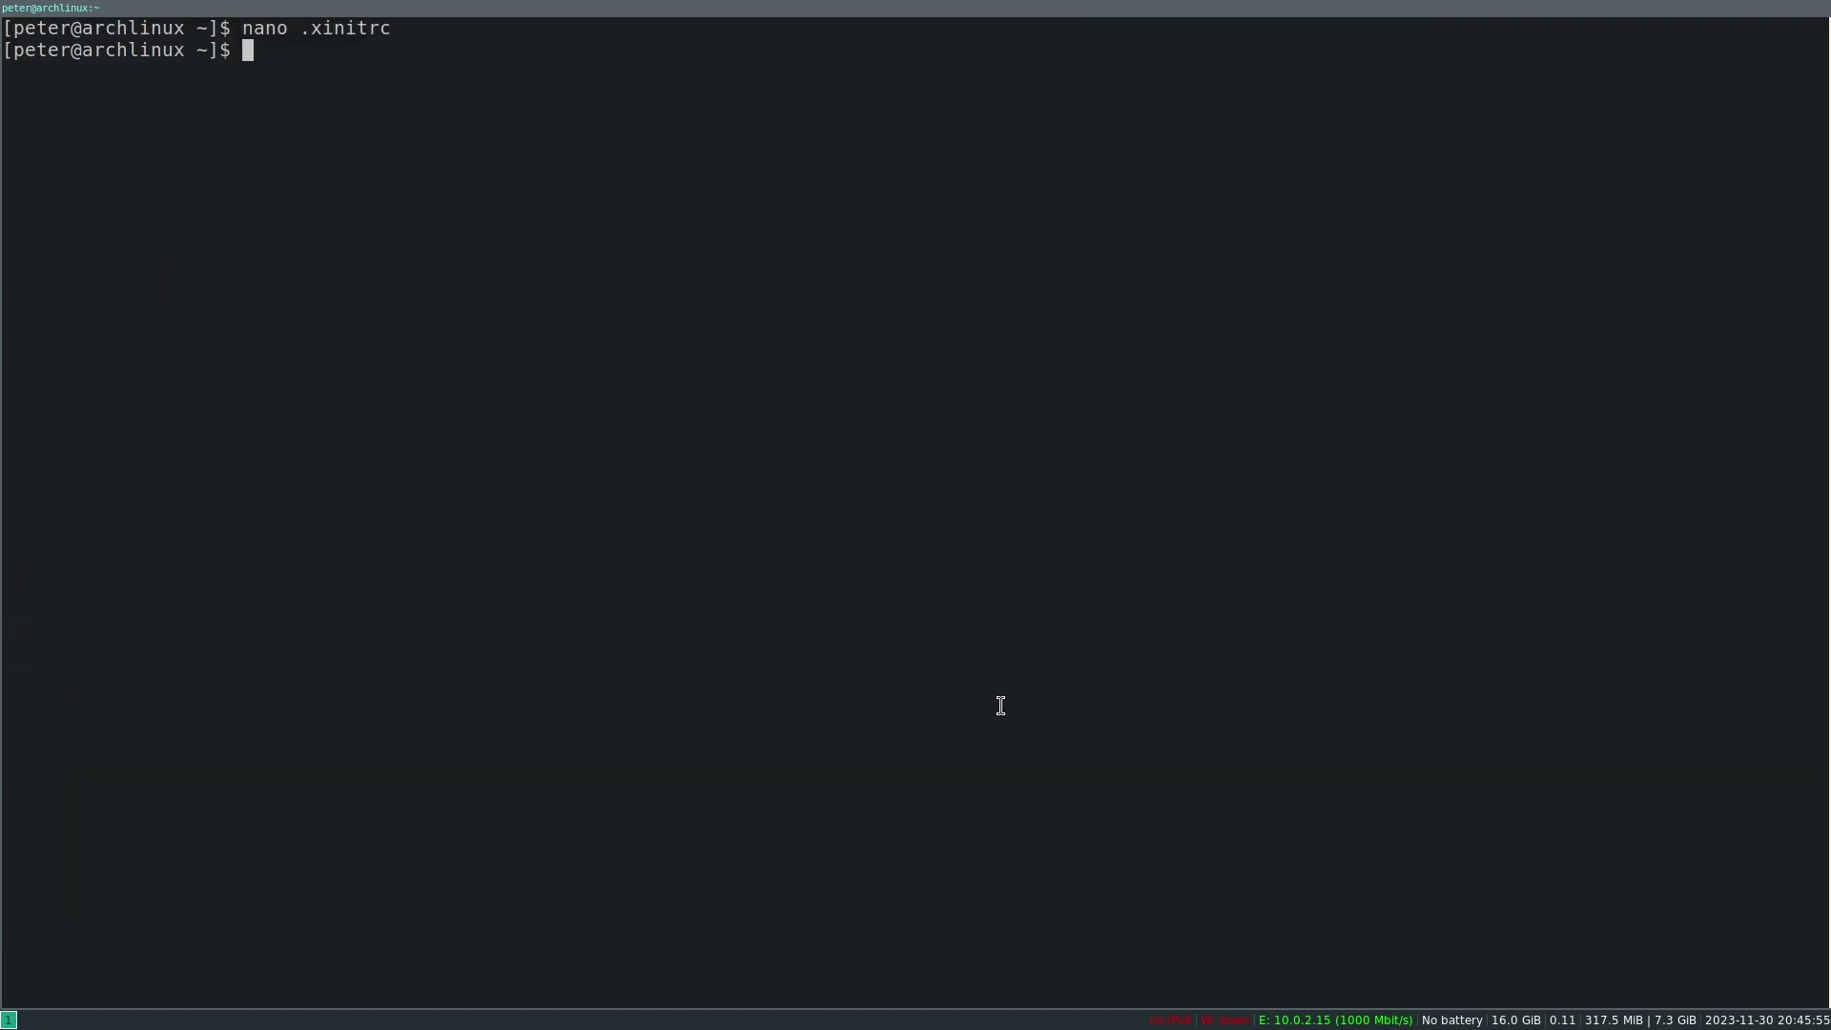
key(Up)
key(ctrl+u)
text(ls .config/)
key(Return)
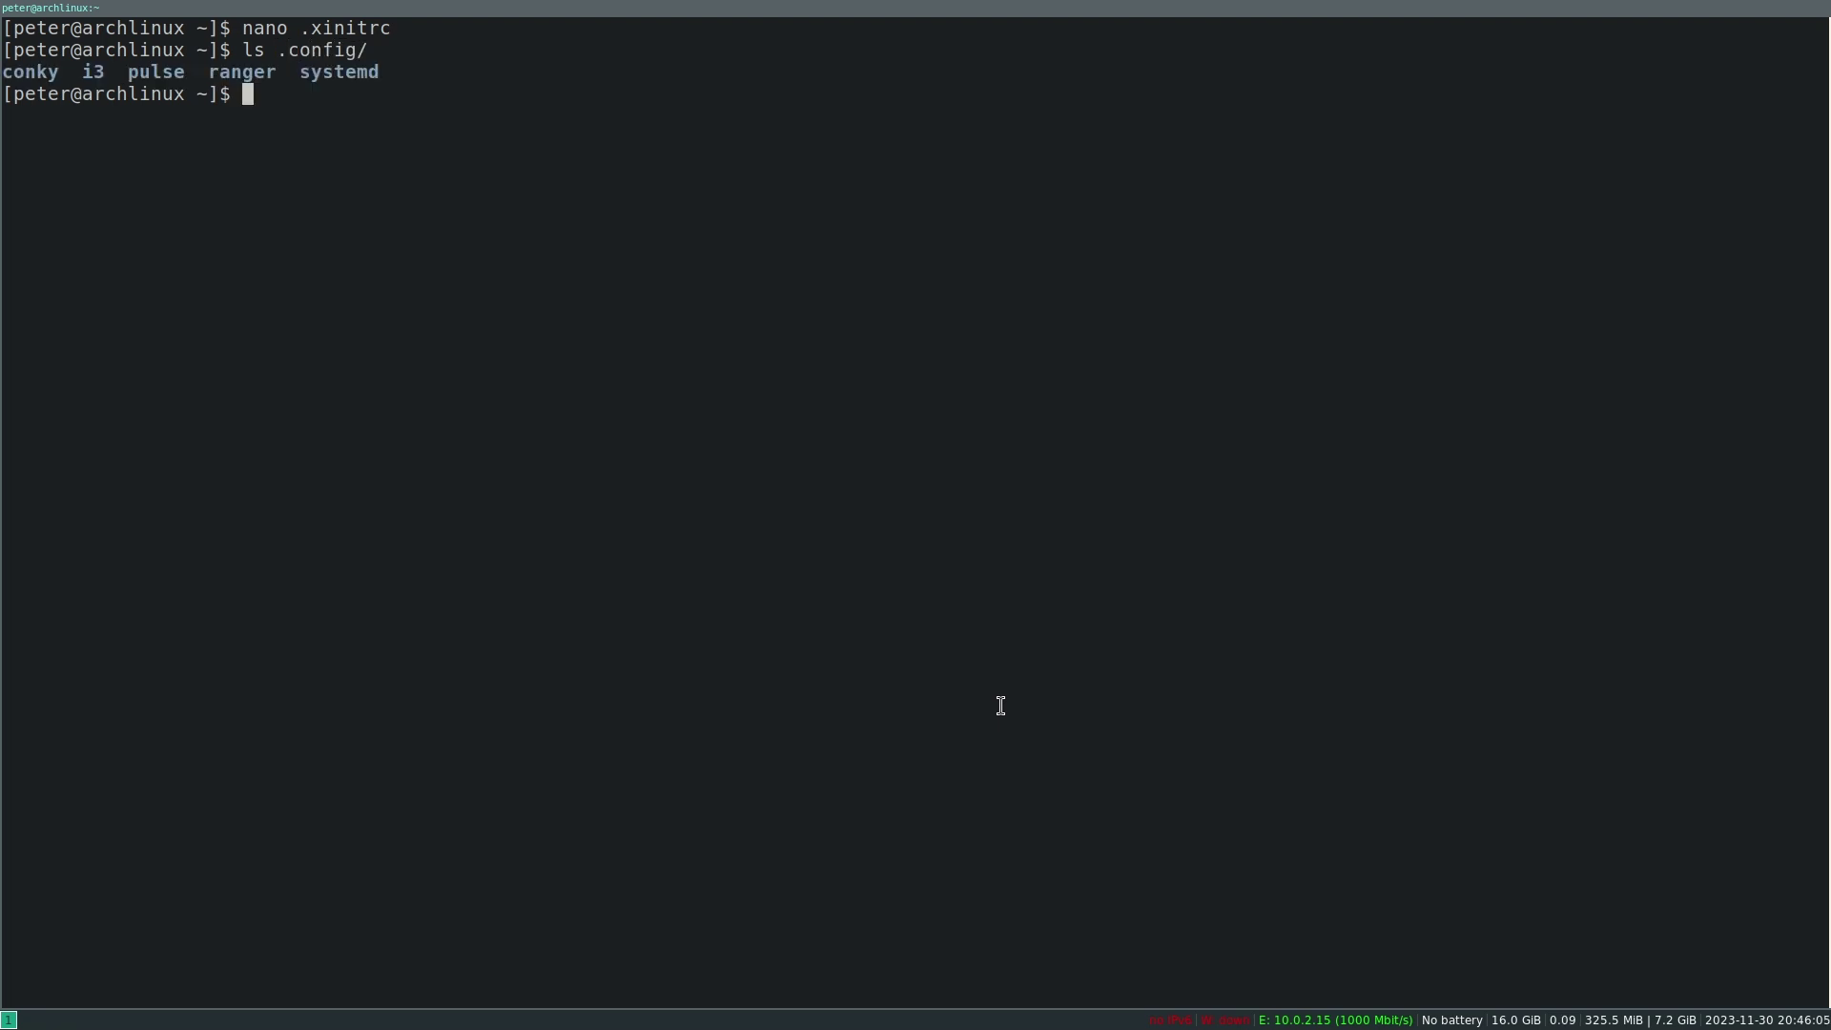
key(super+a)
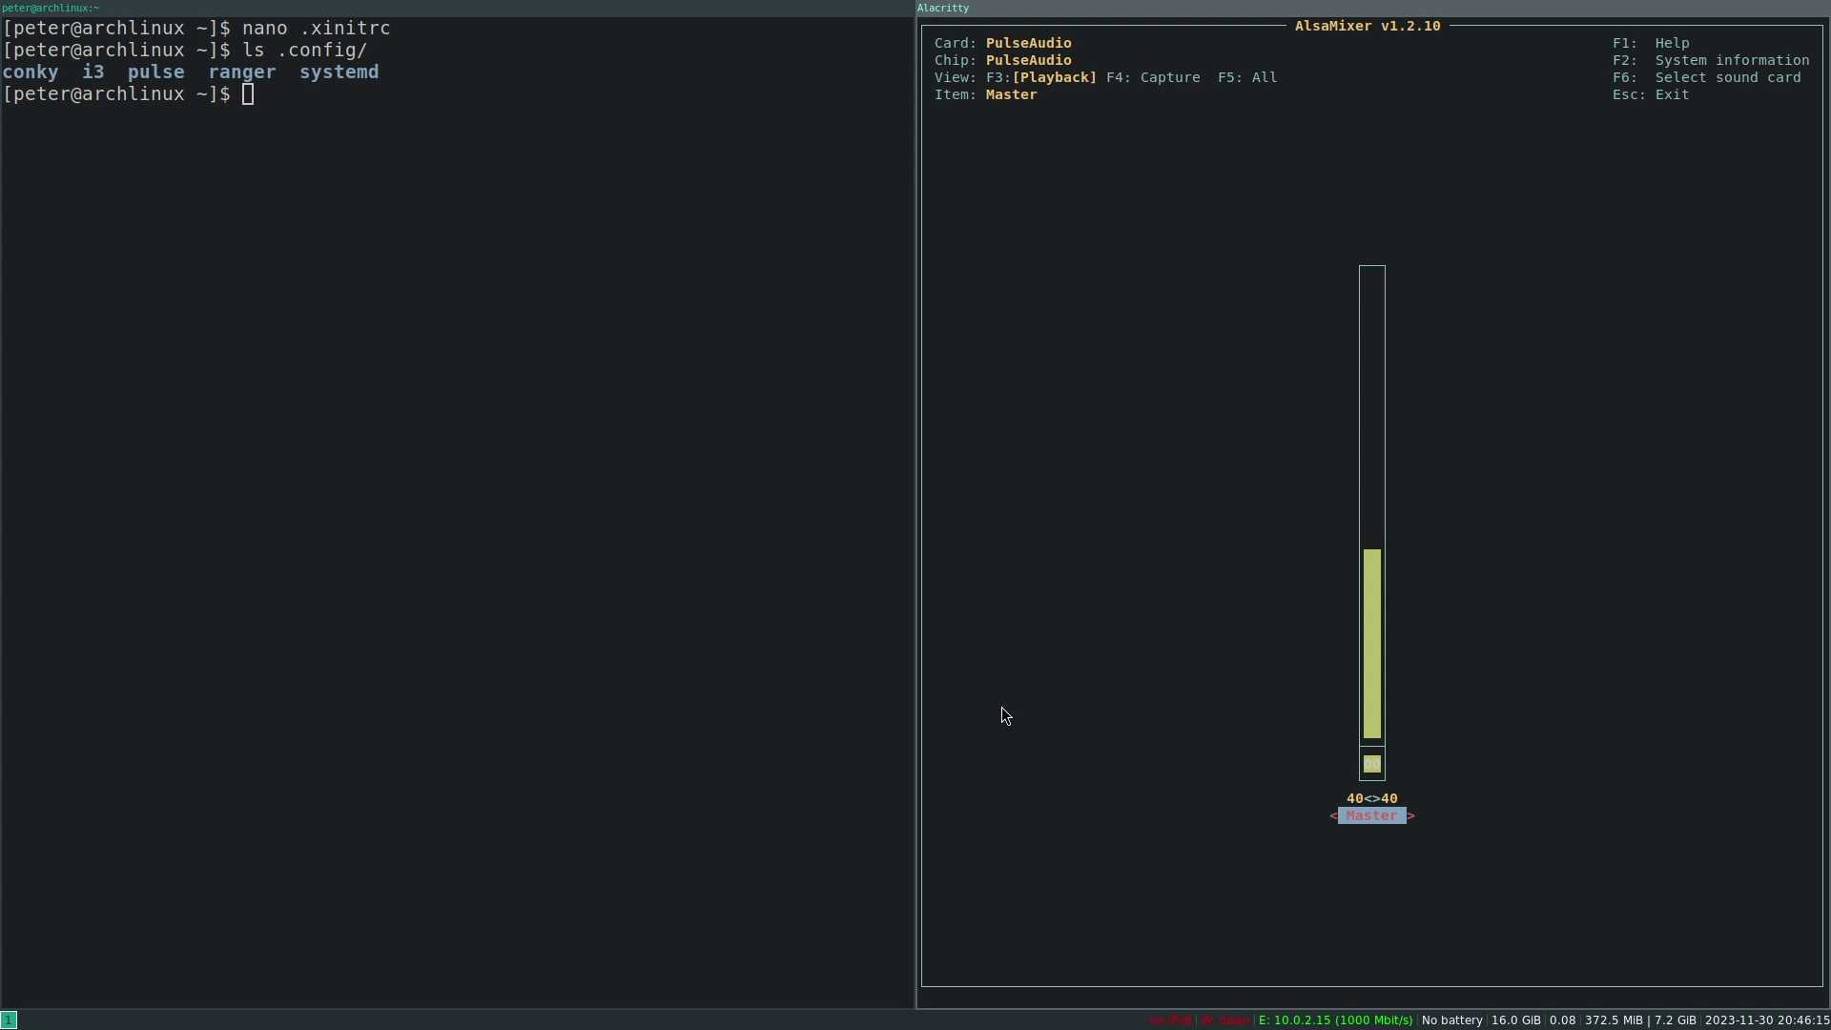
key(Escape)
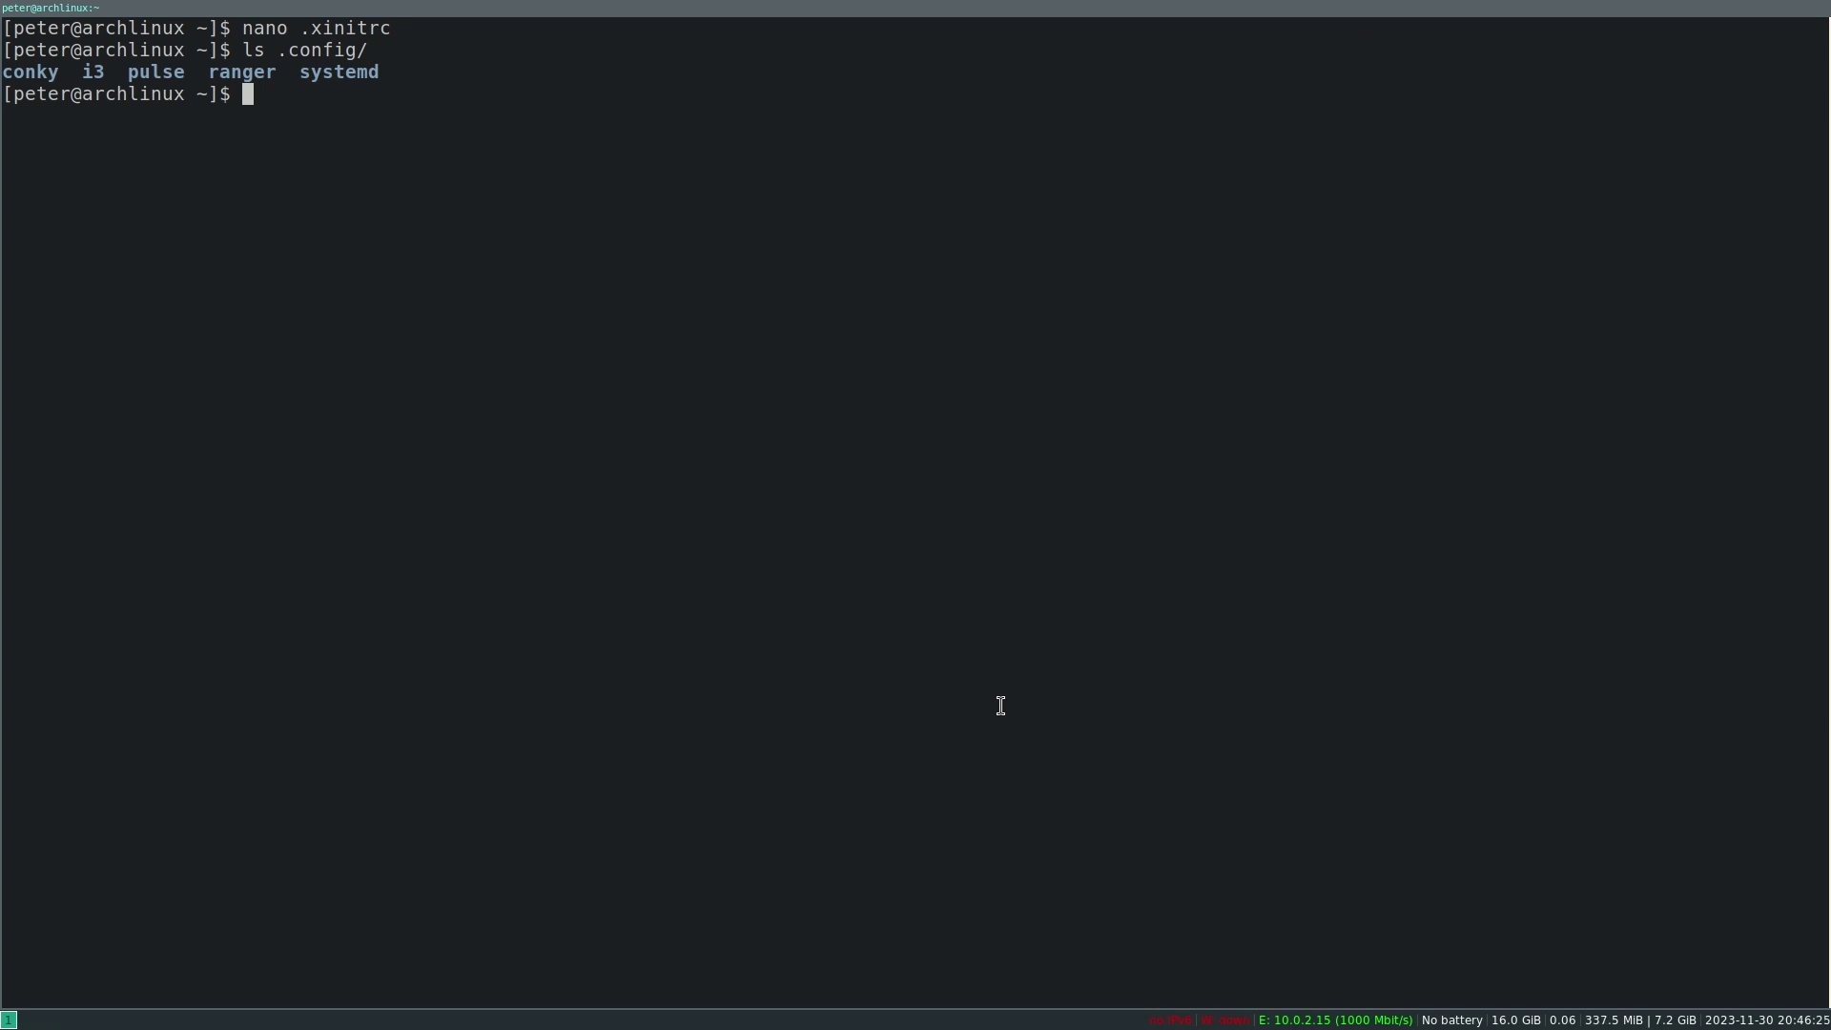
Close the focused terminal to reveal the wallpaper with its conky panels.
key(super+shift+q)
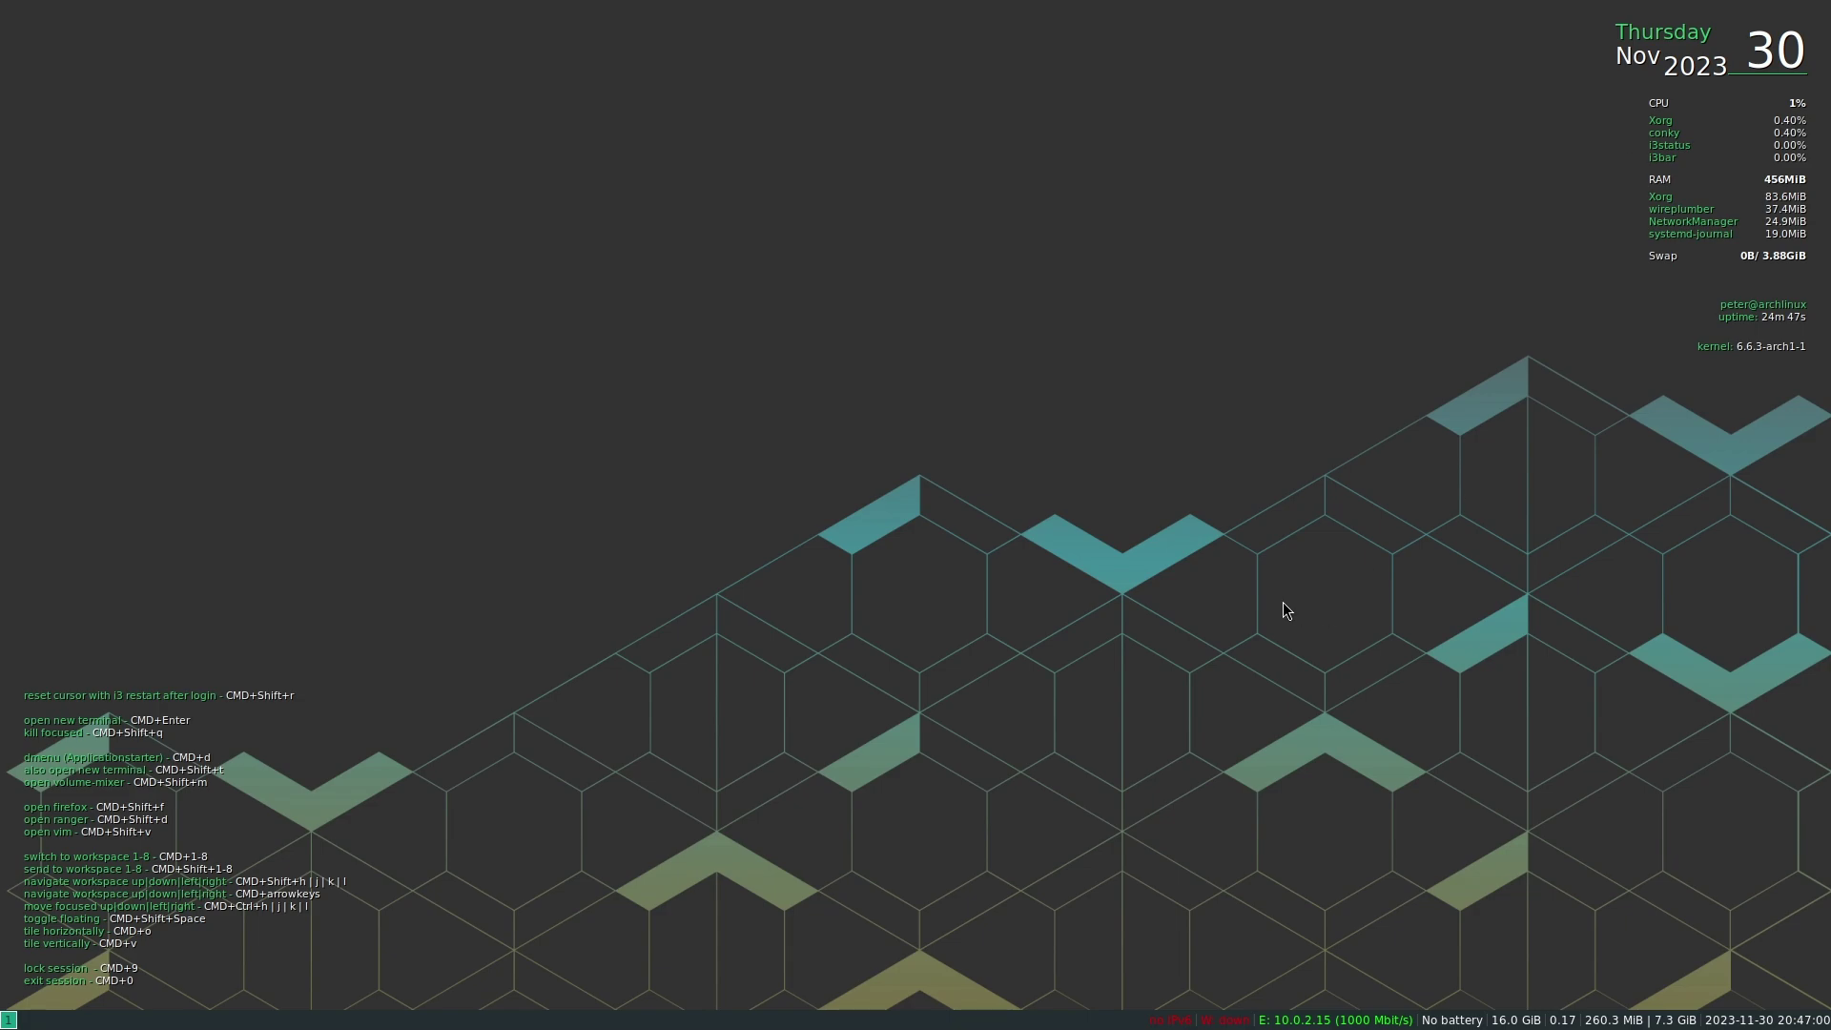
In a new terminal, list .config/ and .config/conky/, showing conky.conf and conkyshortcuts.conf.
key(super+Return)
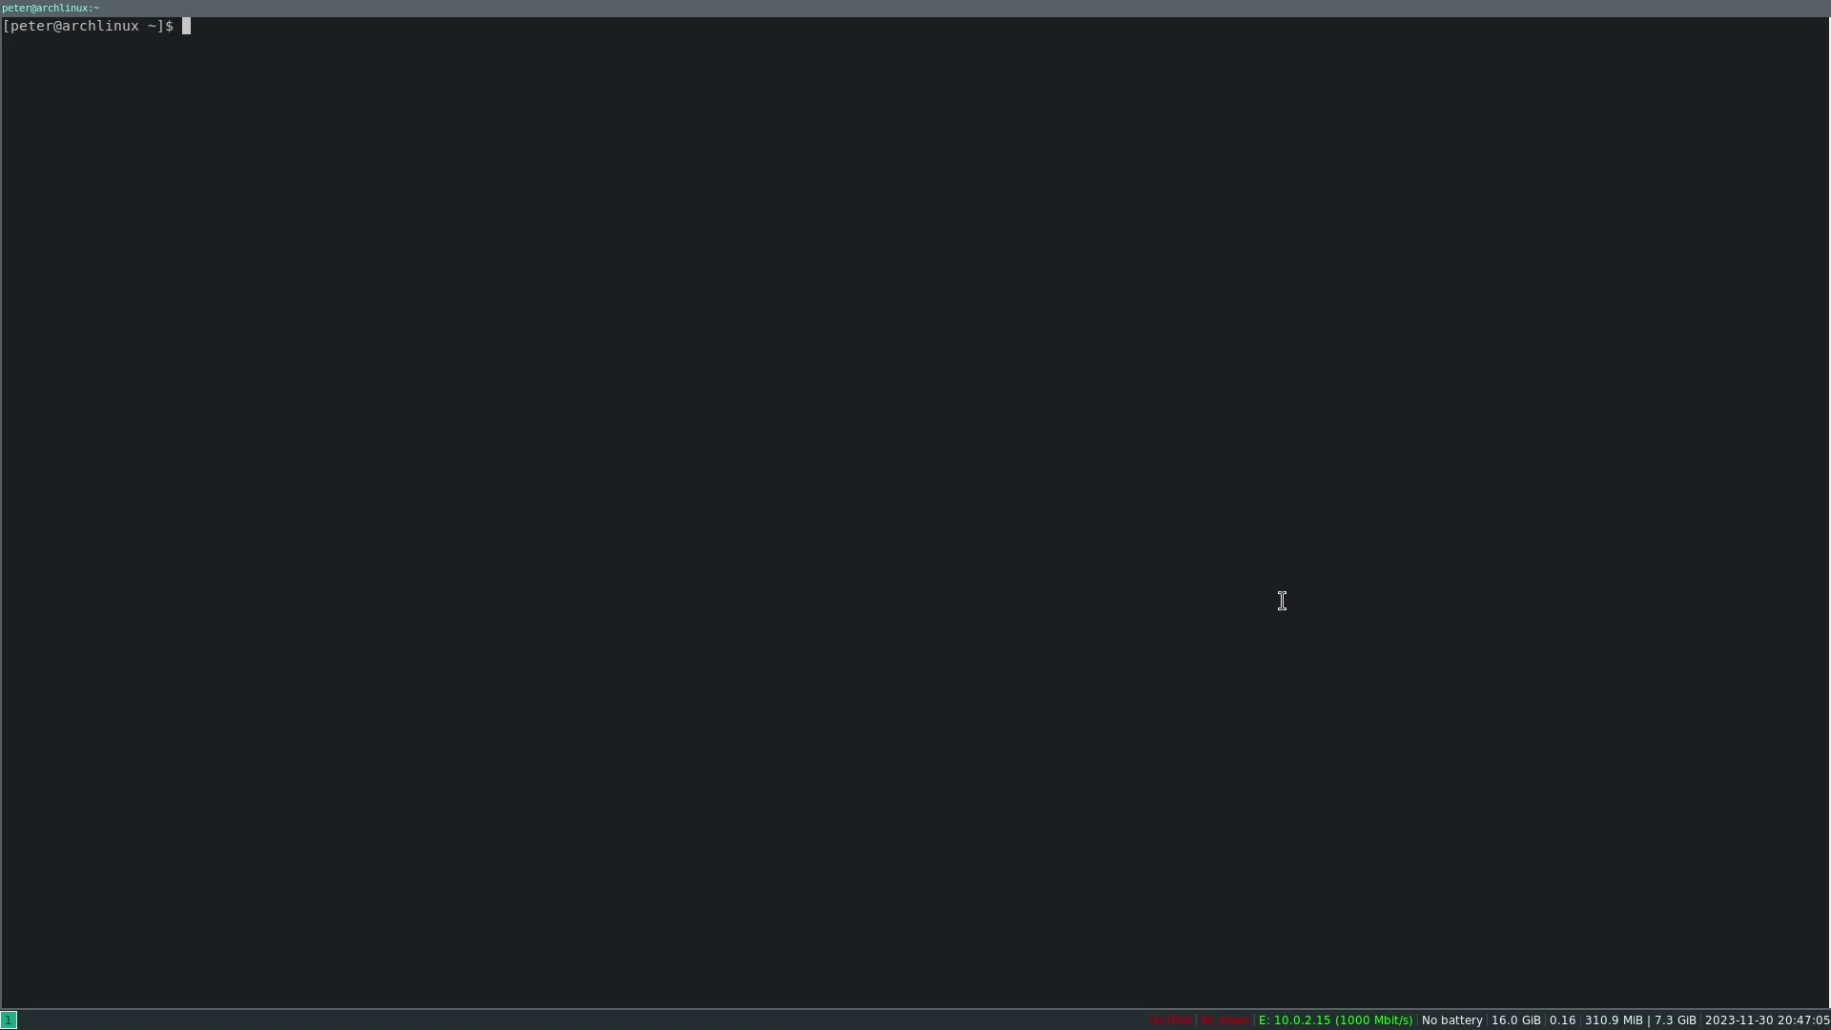
text(ls .config/)
key(Return)
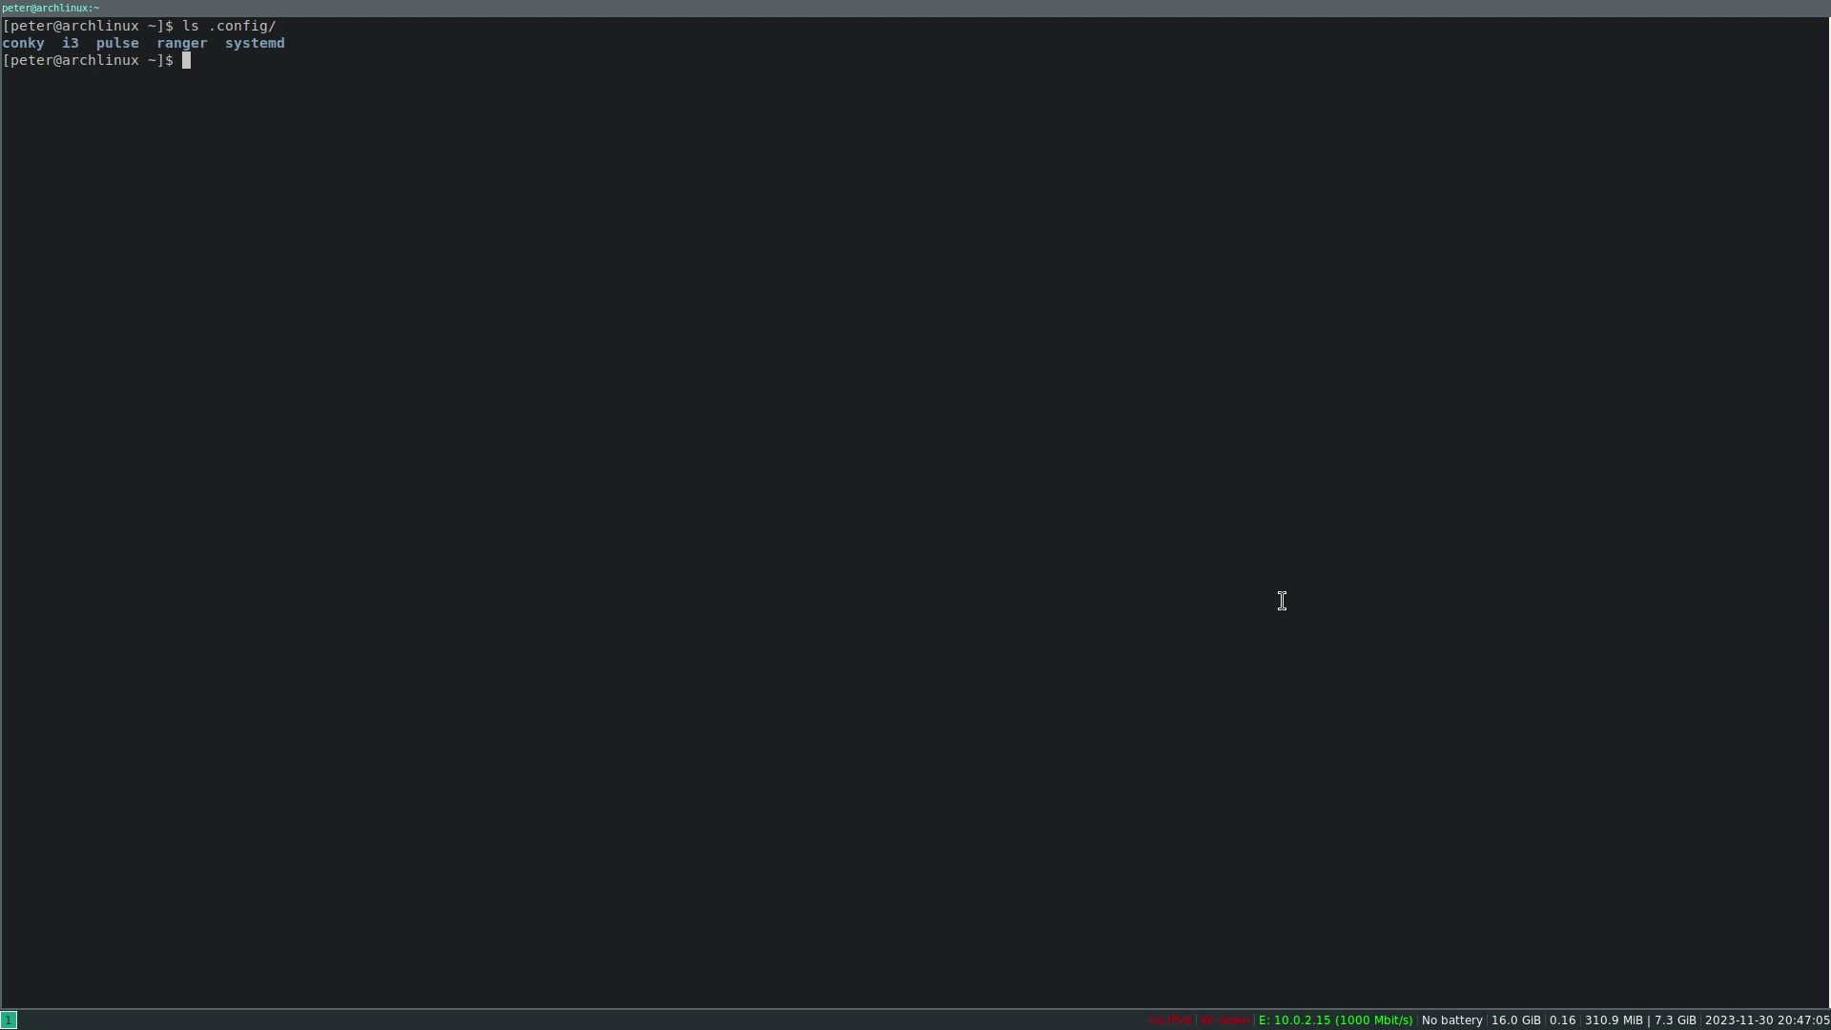
text(ls conky)
key(Return)
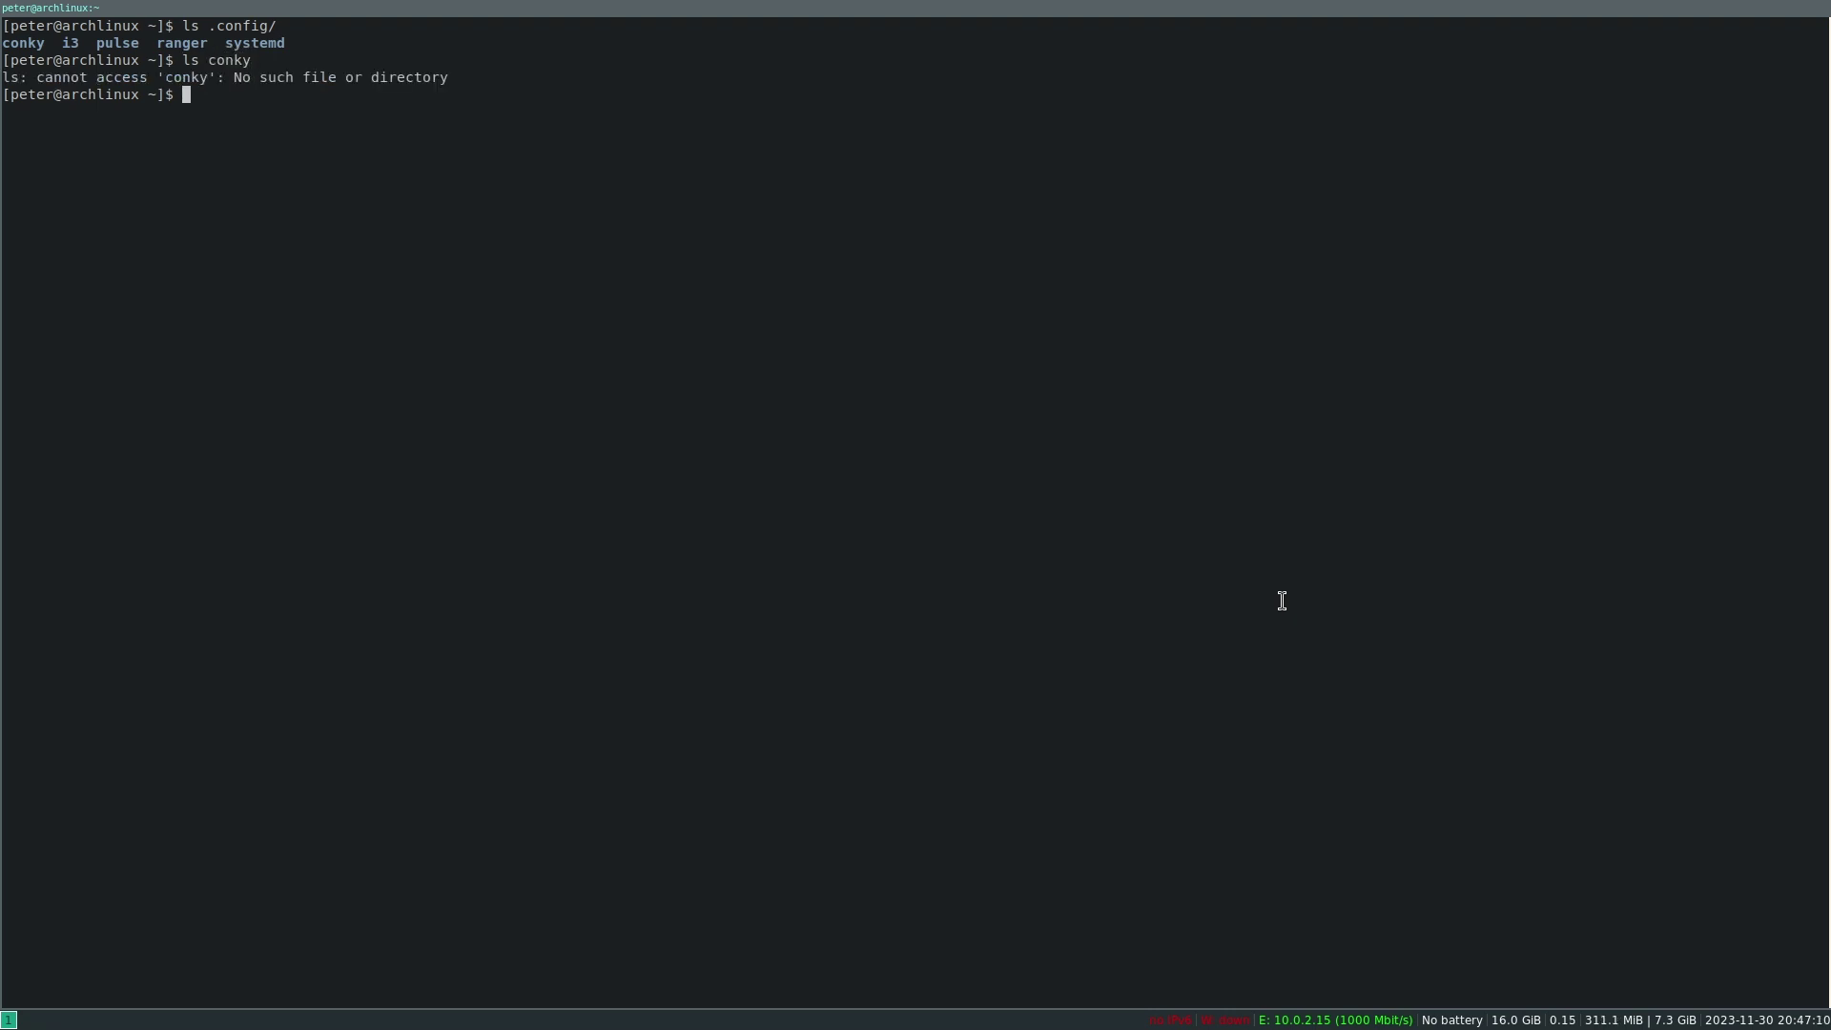
key(Up)
key(Up)
text(con)
key(Tab)
key(Return)
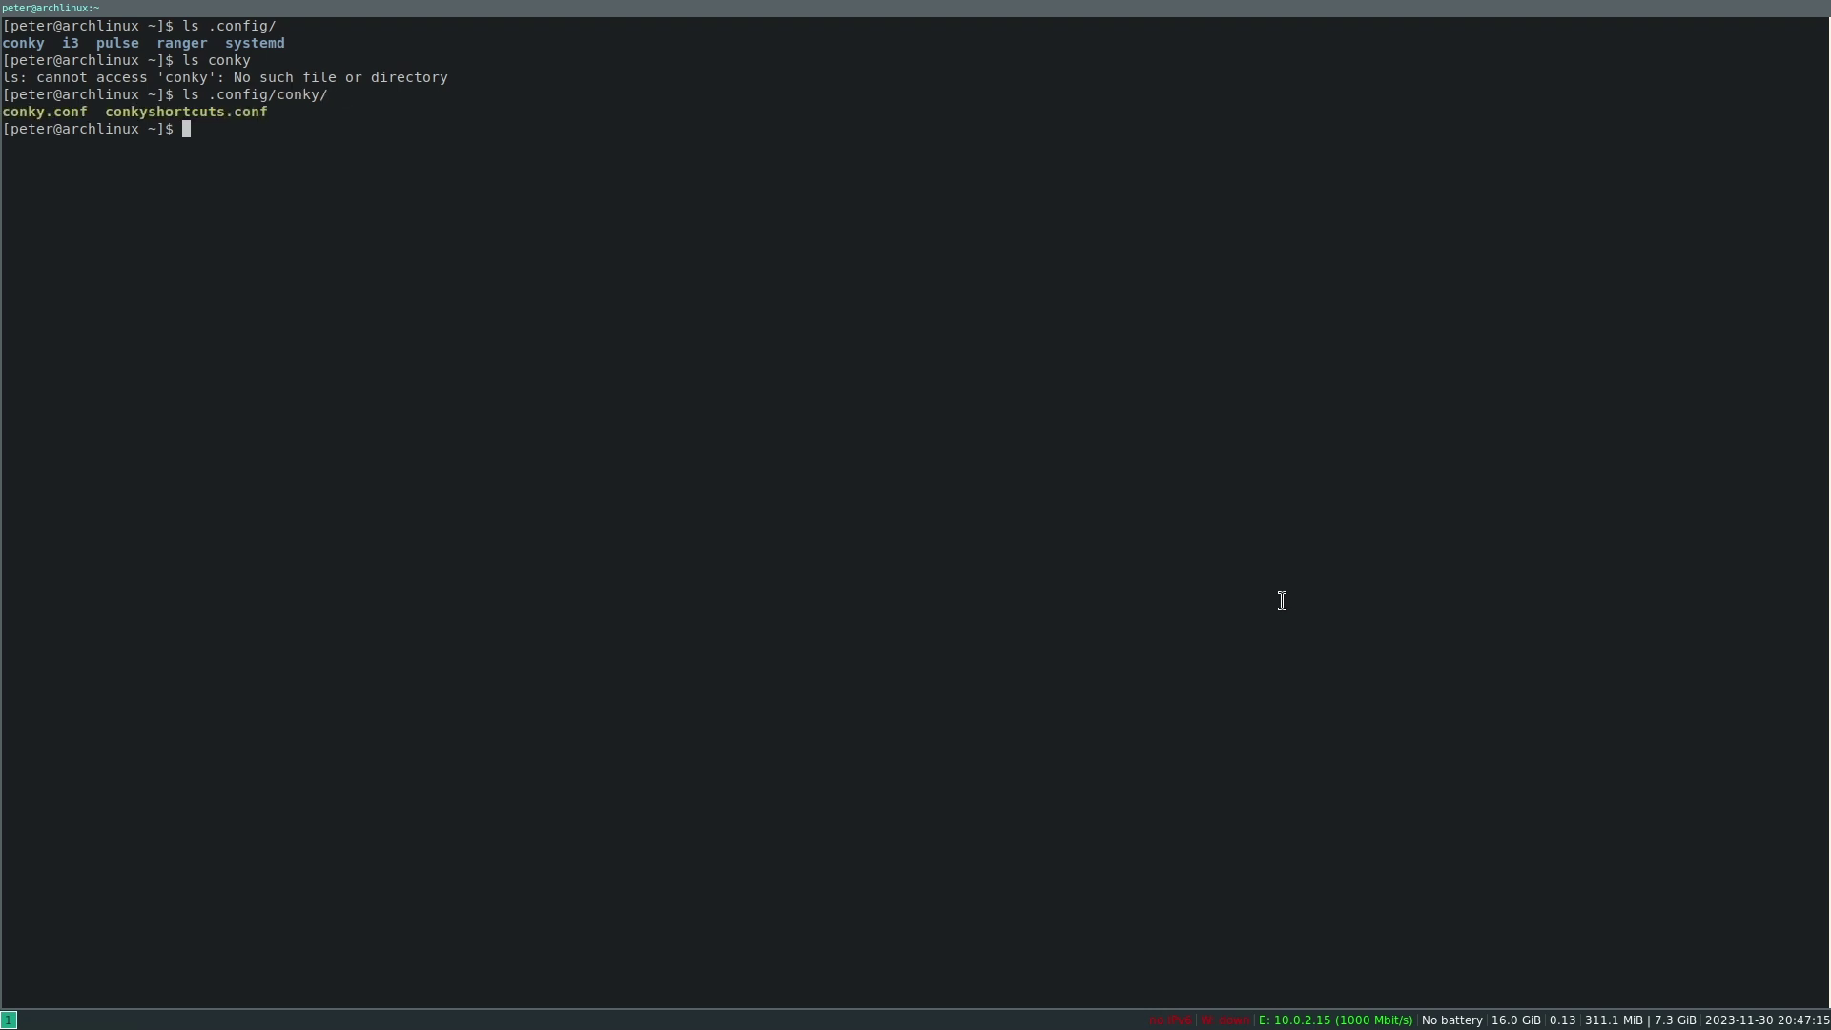
Edit the recalled conky listing command into an editor command for .config/i3/config.
key(Up)
key(Down)
key(Up)
key(Left)
key(Delete)
key(BackSpace)
key(BackSpace)
key(BackSpace)
key(BackSpace)
key(BackSpace)
text(i3)
key(Left)
key(Left)
key(Left)
Correct the misspelled editor name in the command toward nano.
key(Left)
key(Left)
key(Left)
key(Left)
key(Left)
key(Left)
key(Left)
key(Left)
key(BackSpace)
key(BackSpace)
text(nona)
key(Right)
key(Right)
key(Right)
key(Right)
key(Right)
key(Right)
key(Right)
key(Right)
key(Right)
key(Right)
key(Right)
text(/c)
key(Tab)
key(Left)
key(Left)
key(Left)
key(Left)
key(Left)
key(Left)
key(Left)
key(Left)
key(Left)
key(Left)
key(Left)
key(Left)
key(Left)
key(Left)
key(Left)
key(Left)
key(Left)
key(Left)
key(Left)
key(BackSpace)
text(o)
key(Left)
key(Left)
key(BackSpace)
Open .config/i3/config in nano and comment out the font pango:DejaVu Sans Mono 8 line.
text(a)
key(Return)
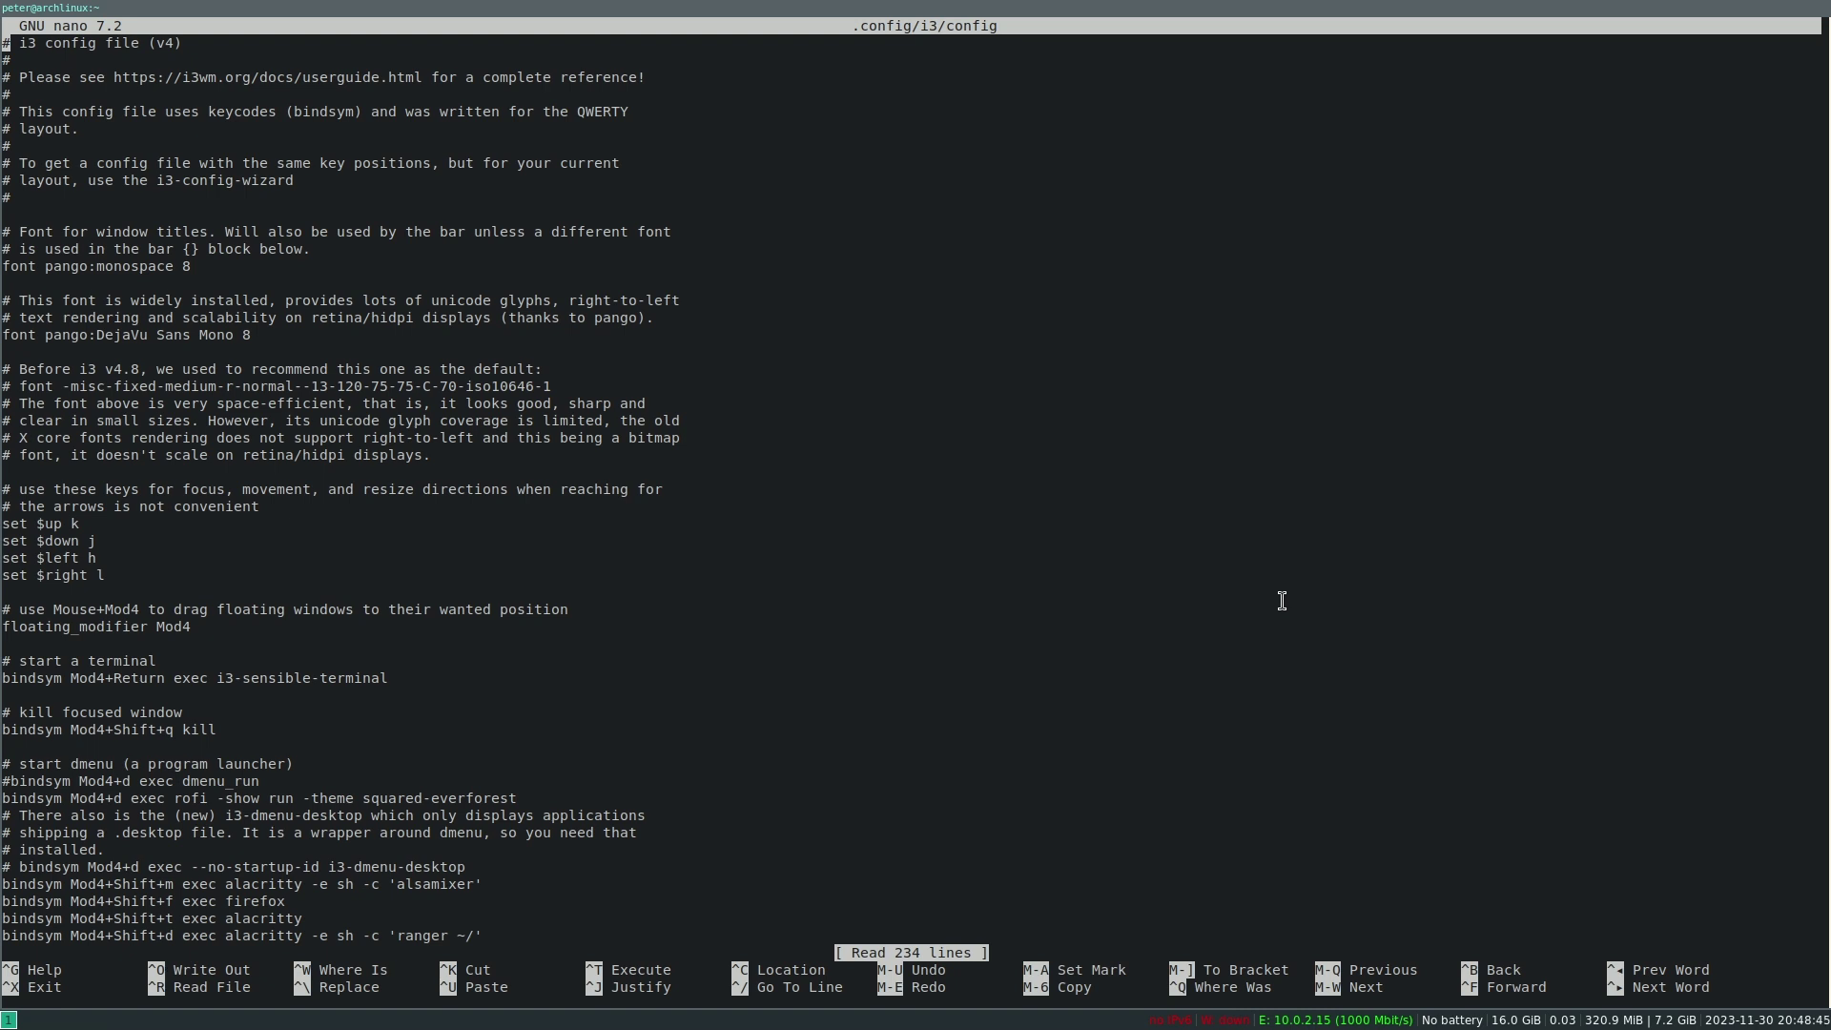
key(Down)
key(Down)
key(Down)
key(Down)
key(Down)
key(Down)
key(Down)
key(Down)
key(Down)
key(Down)
key(Down)
key(Down)
key(Down)
key(Down)
key(Down)
key(Down)
key(Down)
text(#)
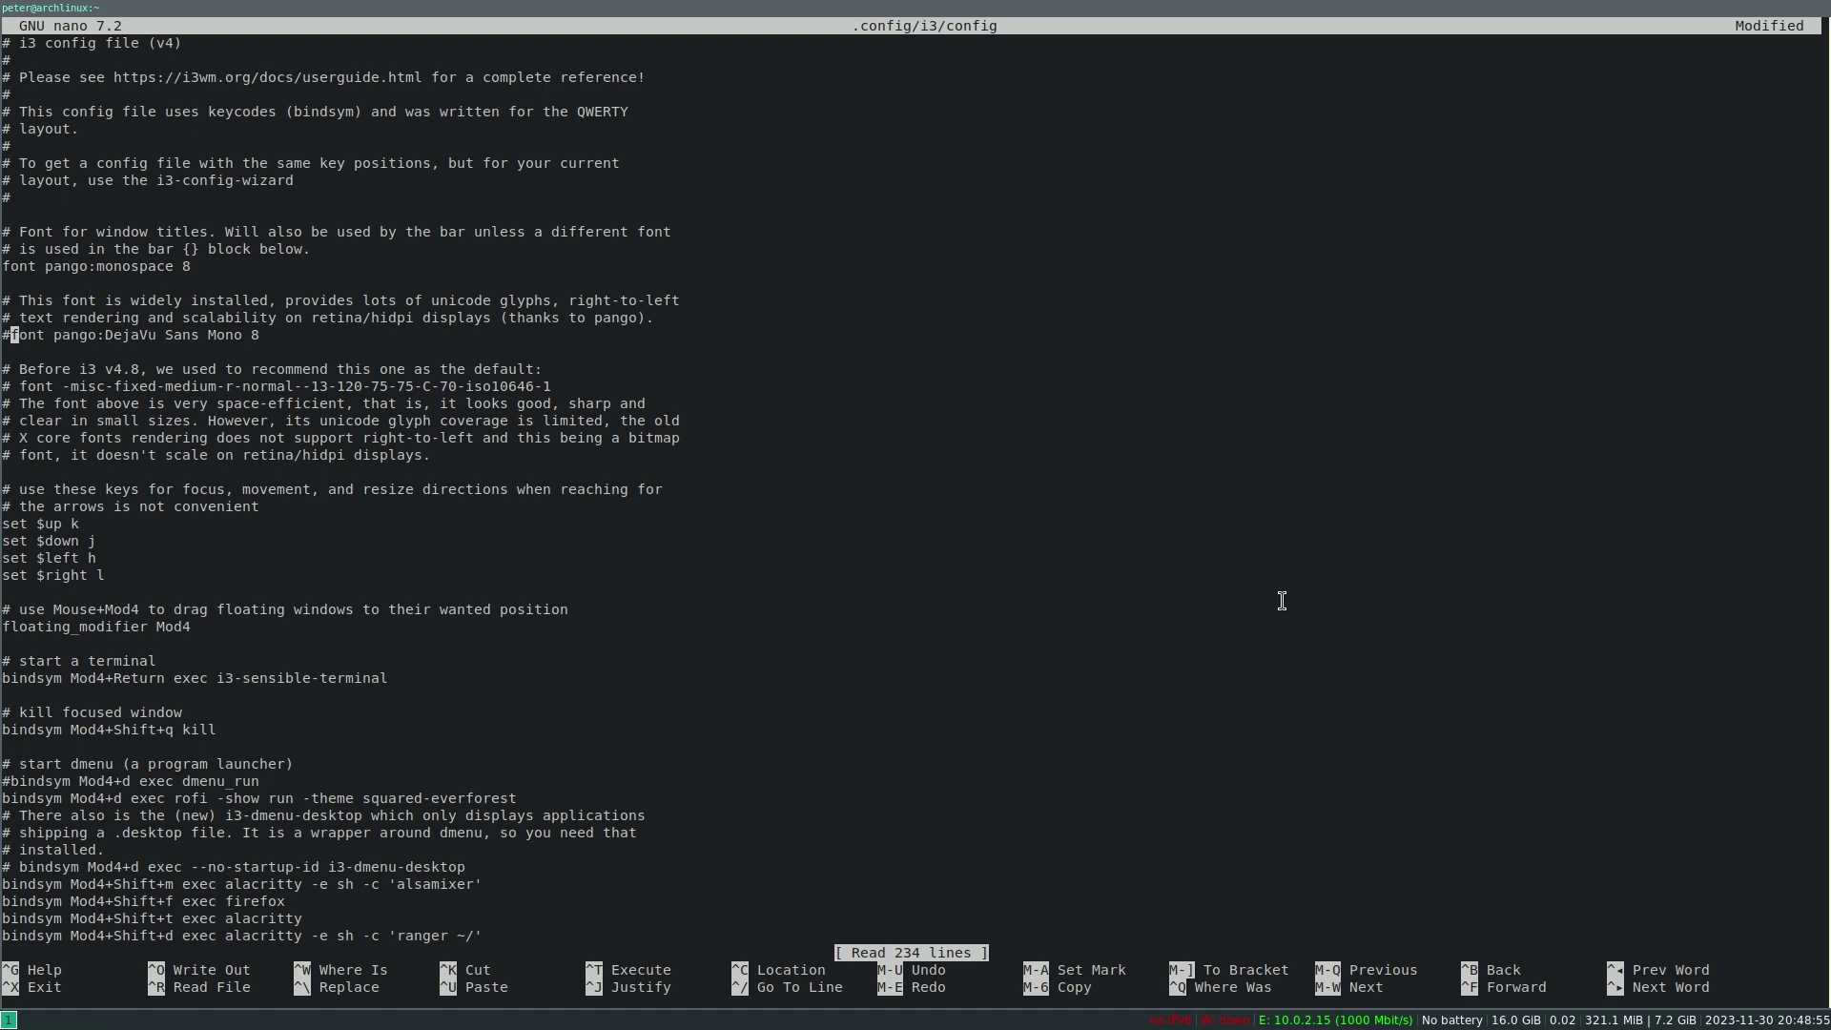
key(Down)
key(Down)
key(Down)
key(Down)
key(Down)
key(Down)
key(Down)
key(Down)
key(Down)
key(Down)
key(Down)
key(Down)
key(Down)
key(Down)
key(Down)
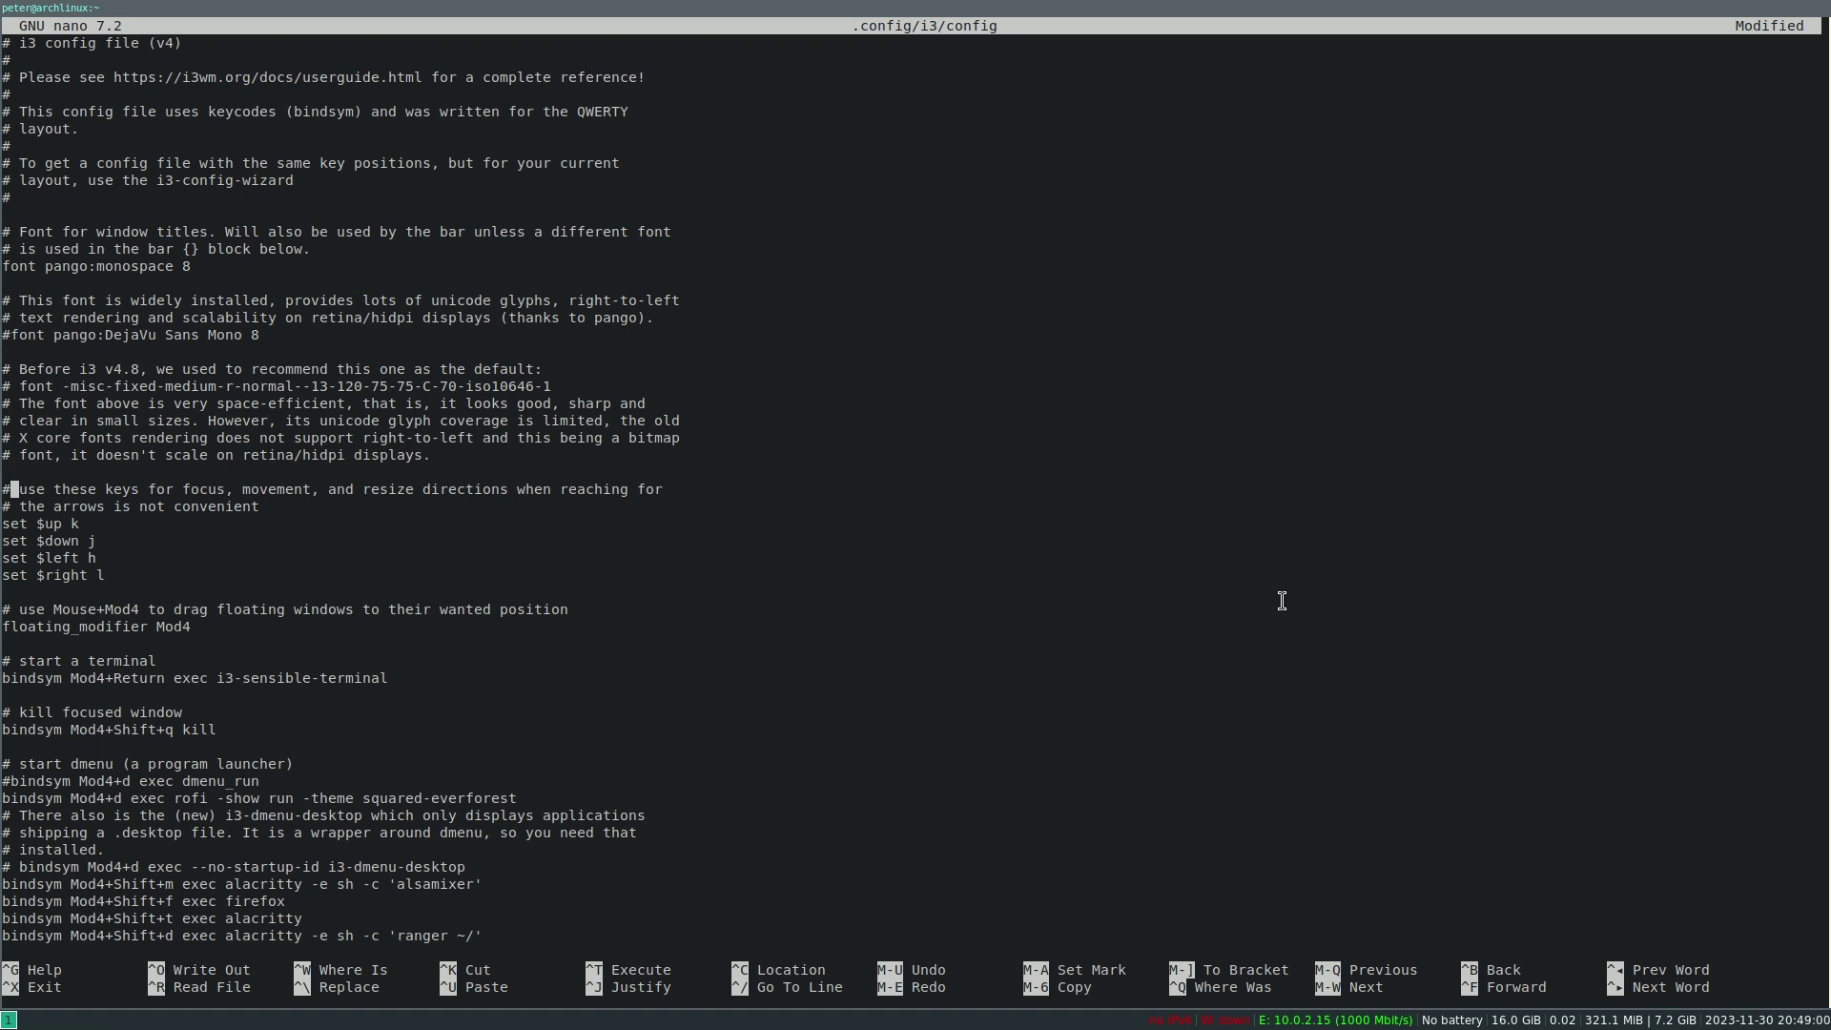
key(Down)
key(Down)
key(Down)
key(Down)
key(Down)
key(Down)
key(Up)
key(Right)
key(Right)
key(Right)
key(Right)
key(Right)
key(Right)
key(Right)
key(Right)
key(Right)
key(Right)
key(Right)
key(Right)
key(Right)
key(Right)
key(Right)
key(Right)
key(Right)
key(Right)
key(Right)
key(Right)
key(Right)
key(Right)
key(Right)
key(Right)
key(Right)
key(Down)
key(Down)
key(Down)
key(Down)
key(Down)
key(Down)
key(Down)
key(Down)
key(Down)
key(Down)
key(Down)
key(Down)
key(Down)
key(Down)
key(Down)
key(Down)
key(Down)
key(Down)
key(Up)
key(Up)
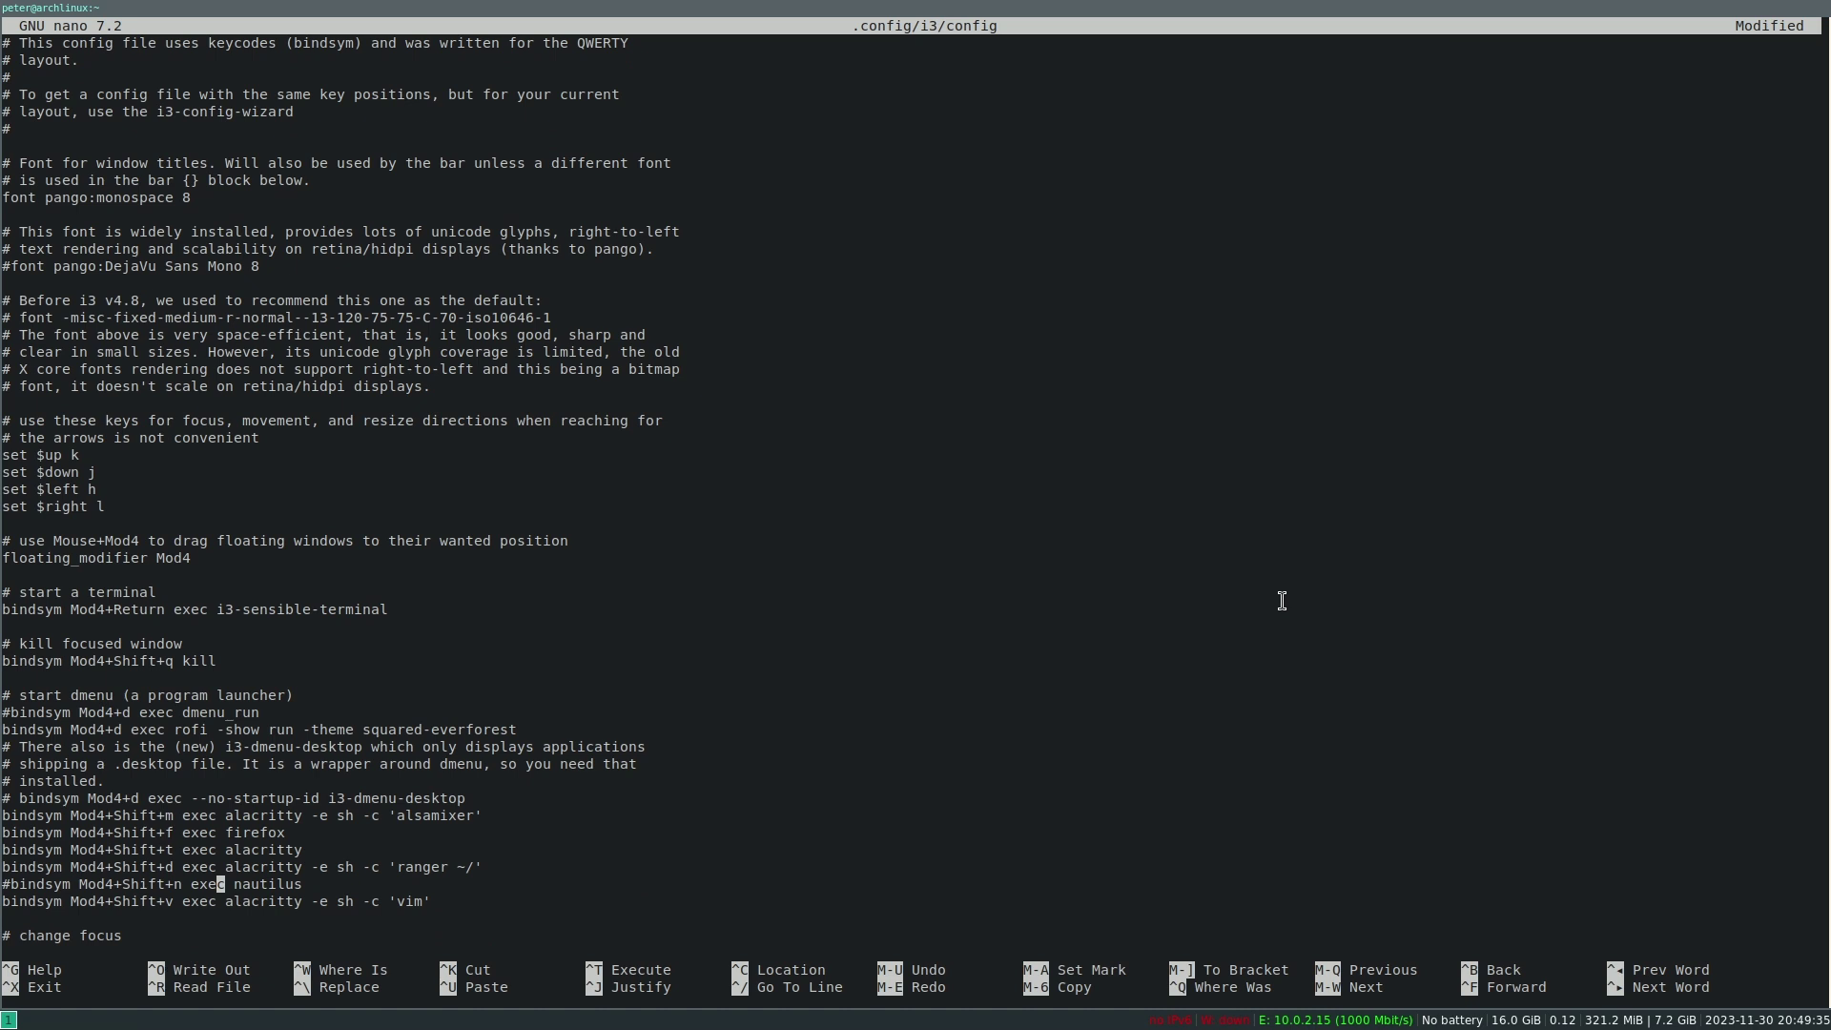
key(Up)
key(Down)
key(Right)
key(Up)
key(Down)
key(Down)
key(Up)
key(Up)
key(Up)
key(Up)
key(Up)
key(Down)
key(Down)
key(Down)
key(Down)
key(Down)
key(Down)
key(Down)
key(Down)
key(Down)
key(Down)
key(Down)
key(Down)
key(Down)
key(Down)
key(Down)
key(Down)
key(Down)
key(Down)
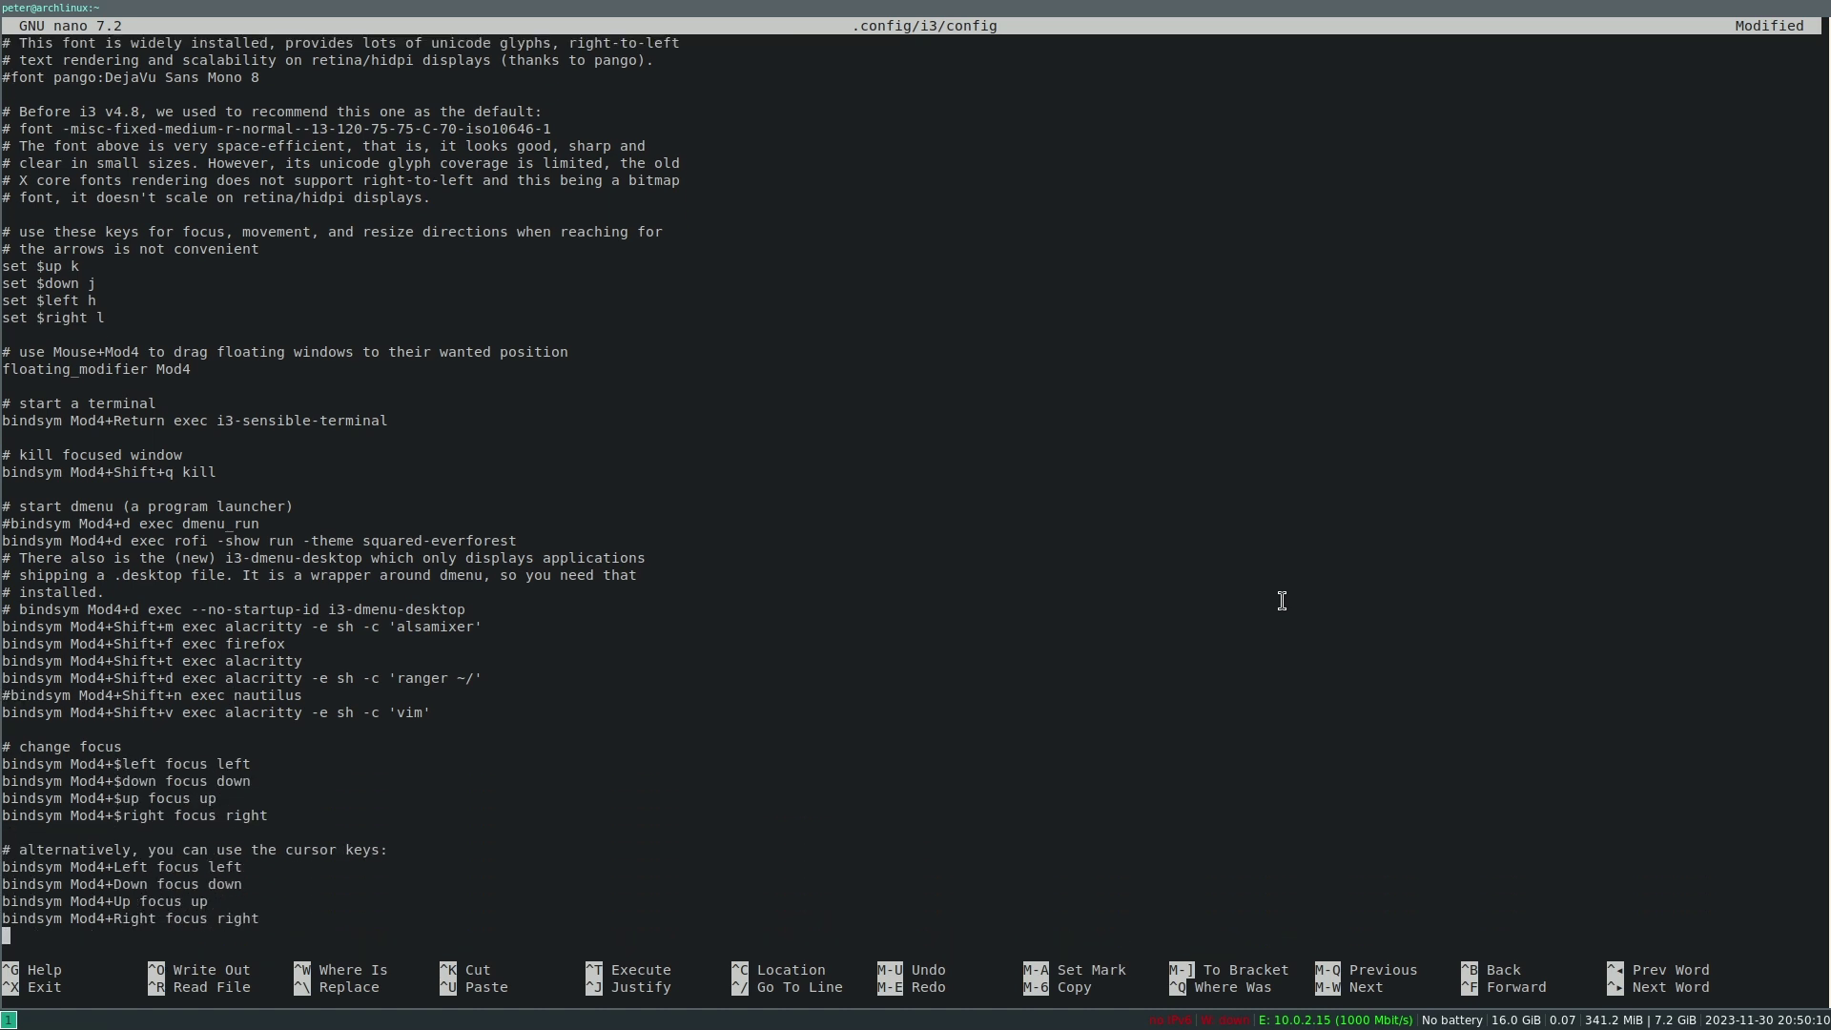
Jump down through the i3 config to the clipit autostart line near the end.
key(Down)
key(Down)
key(Down)
key(Down)
key(Down)
key(Down)
key(Down)
key(Down)
key(Down)
key(Down)
key(Down)
key(Down)
key(Down)
key(Down)
key(Down)
key(Down)
key(Down)
key(Down)
key(Down)
key(Down)
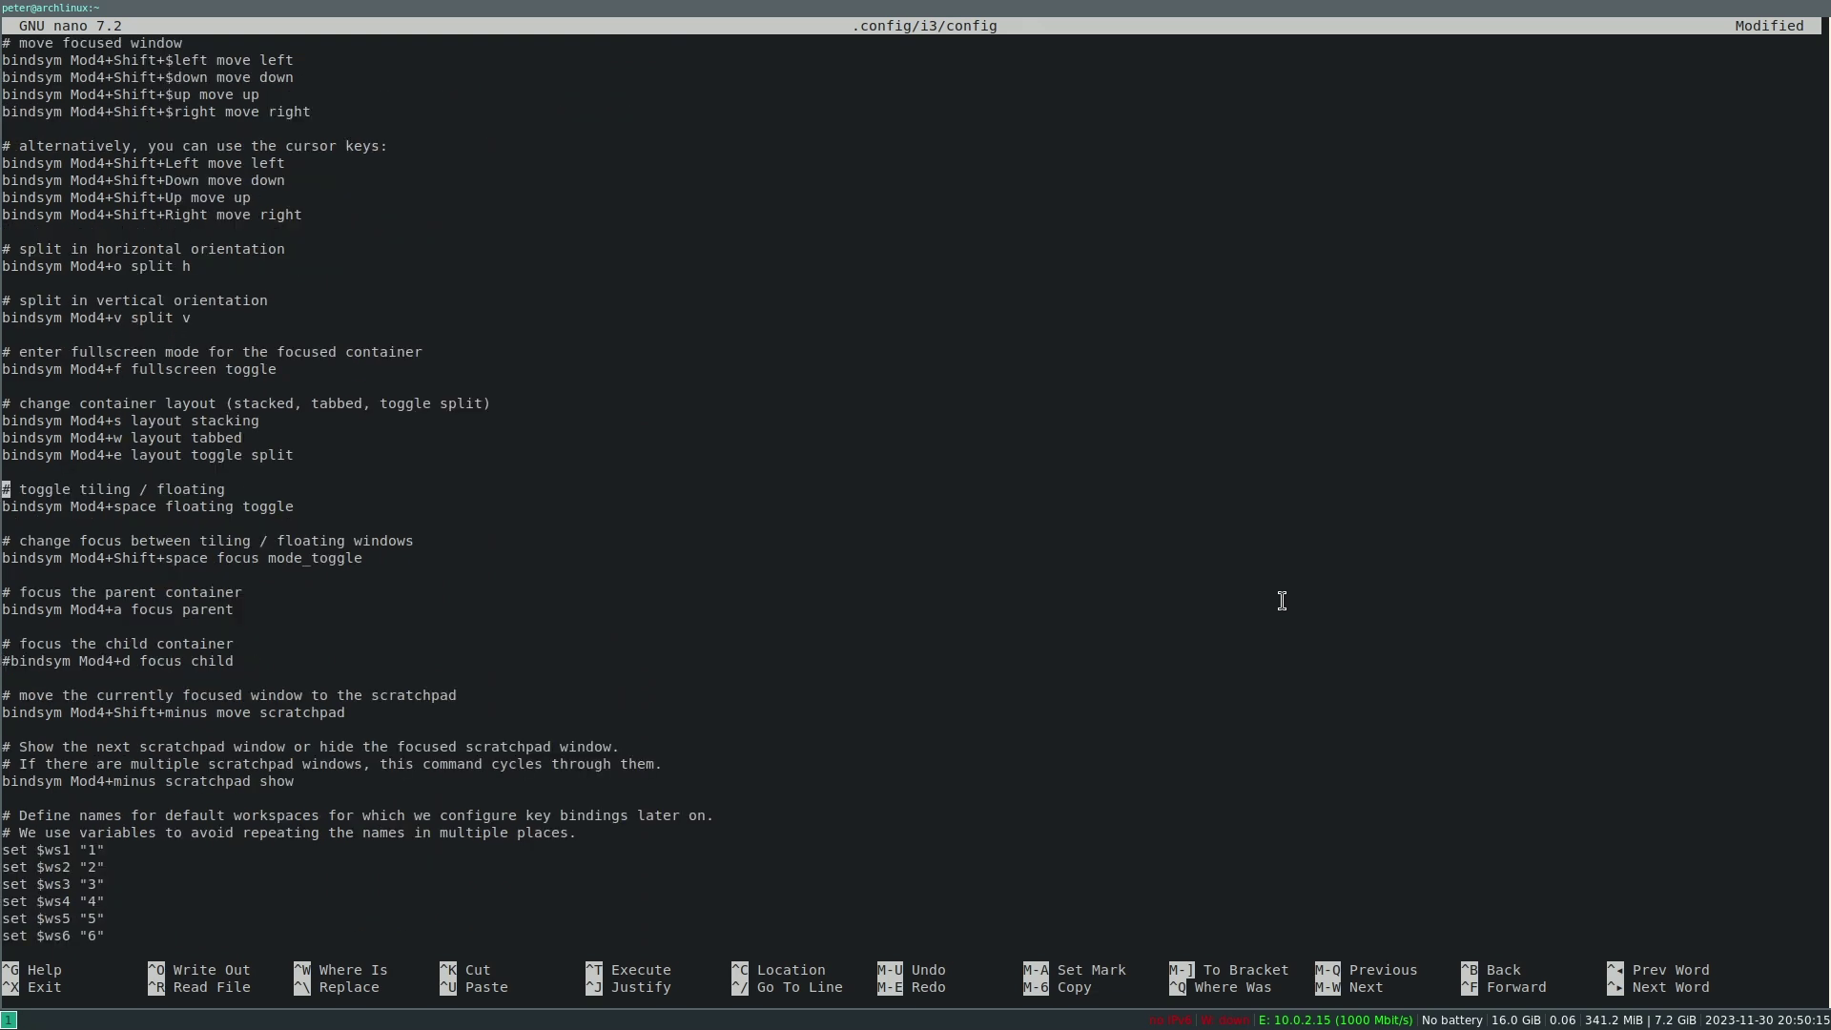
key(ctrl+Down)
key(ctrl+Down)
key(ctrl+Down)
key(ctrl+Down)
key(ctrl+Down)
key(ctrl+Down)
key(ctrl+Down)
key(ctrl+Down)
key(ctrl+Down)
key(ctrl+Down)
key(ctrl+Down)
key(ctrl+Down)
key(ctrl+Down)
key(ctrl+Down)
key(ctrl+Down)
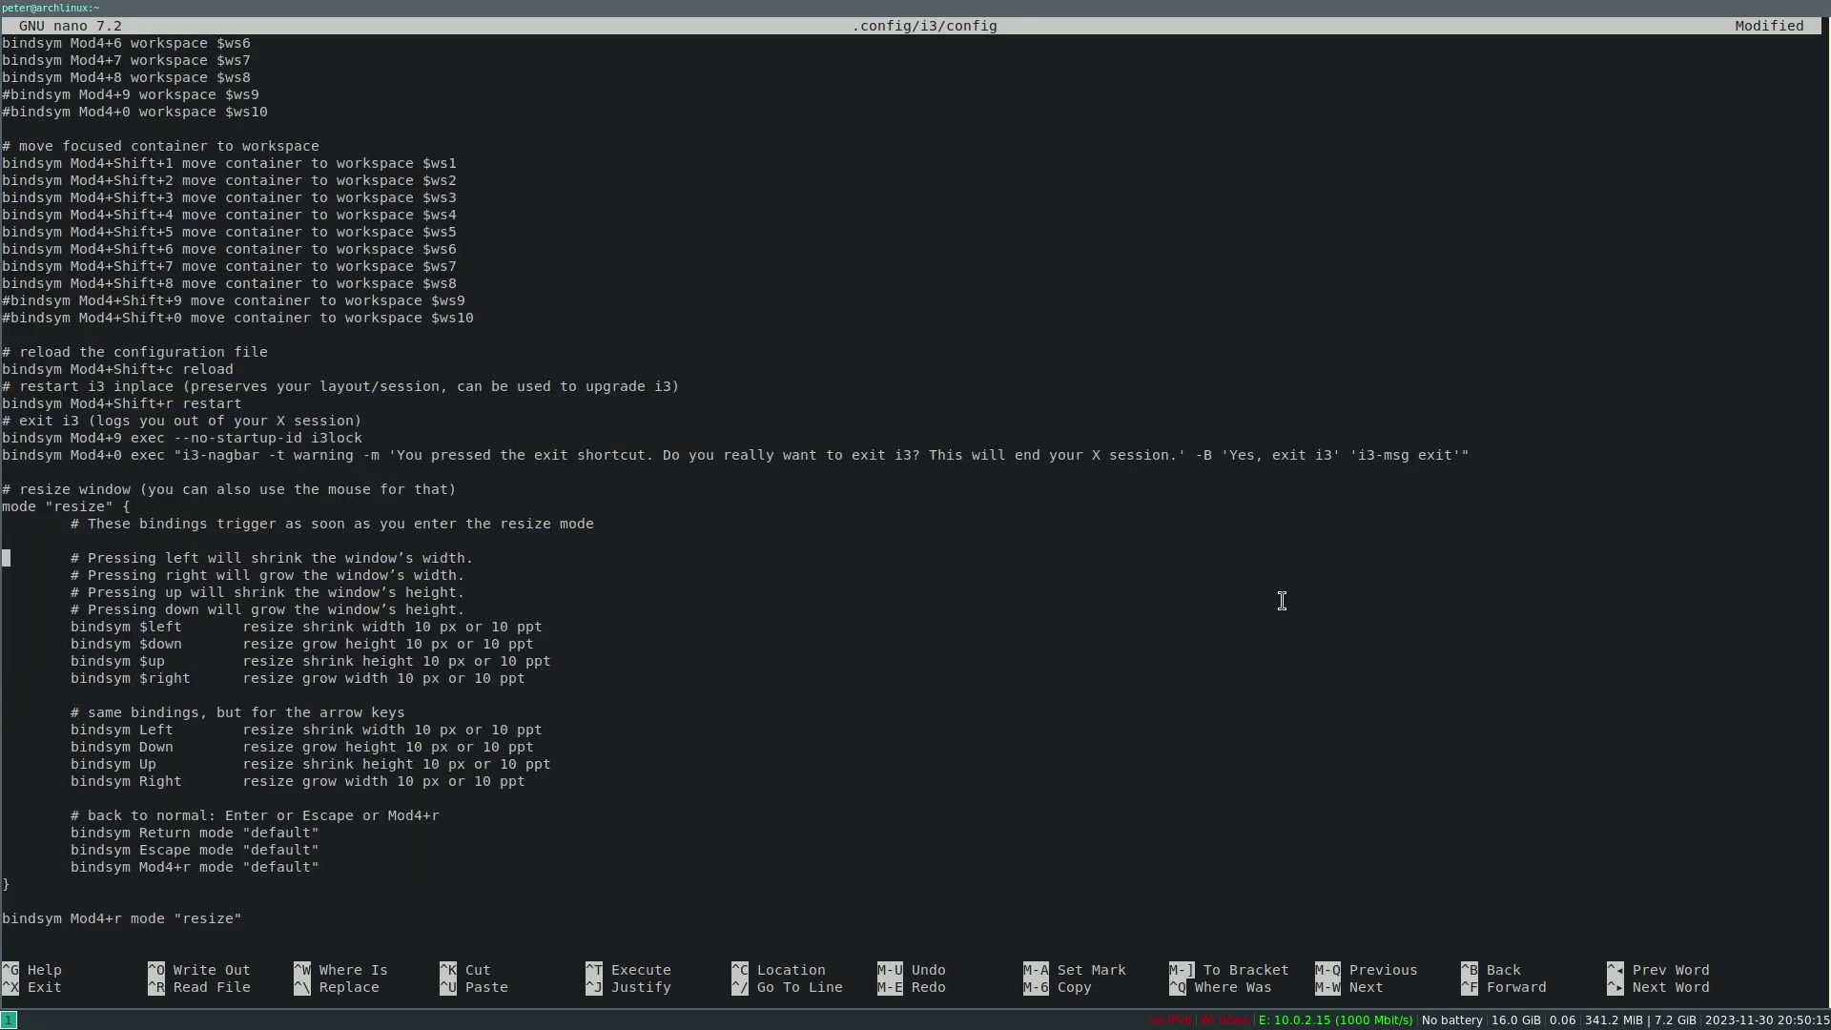
key(ctrl+Down)
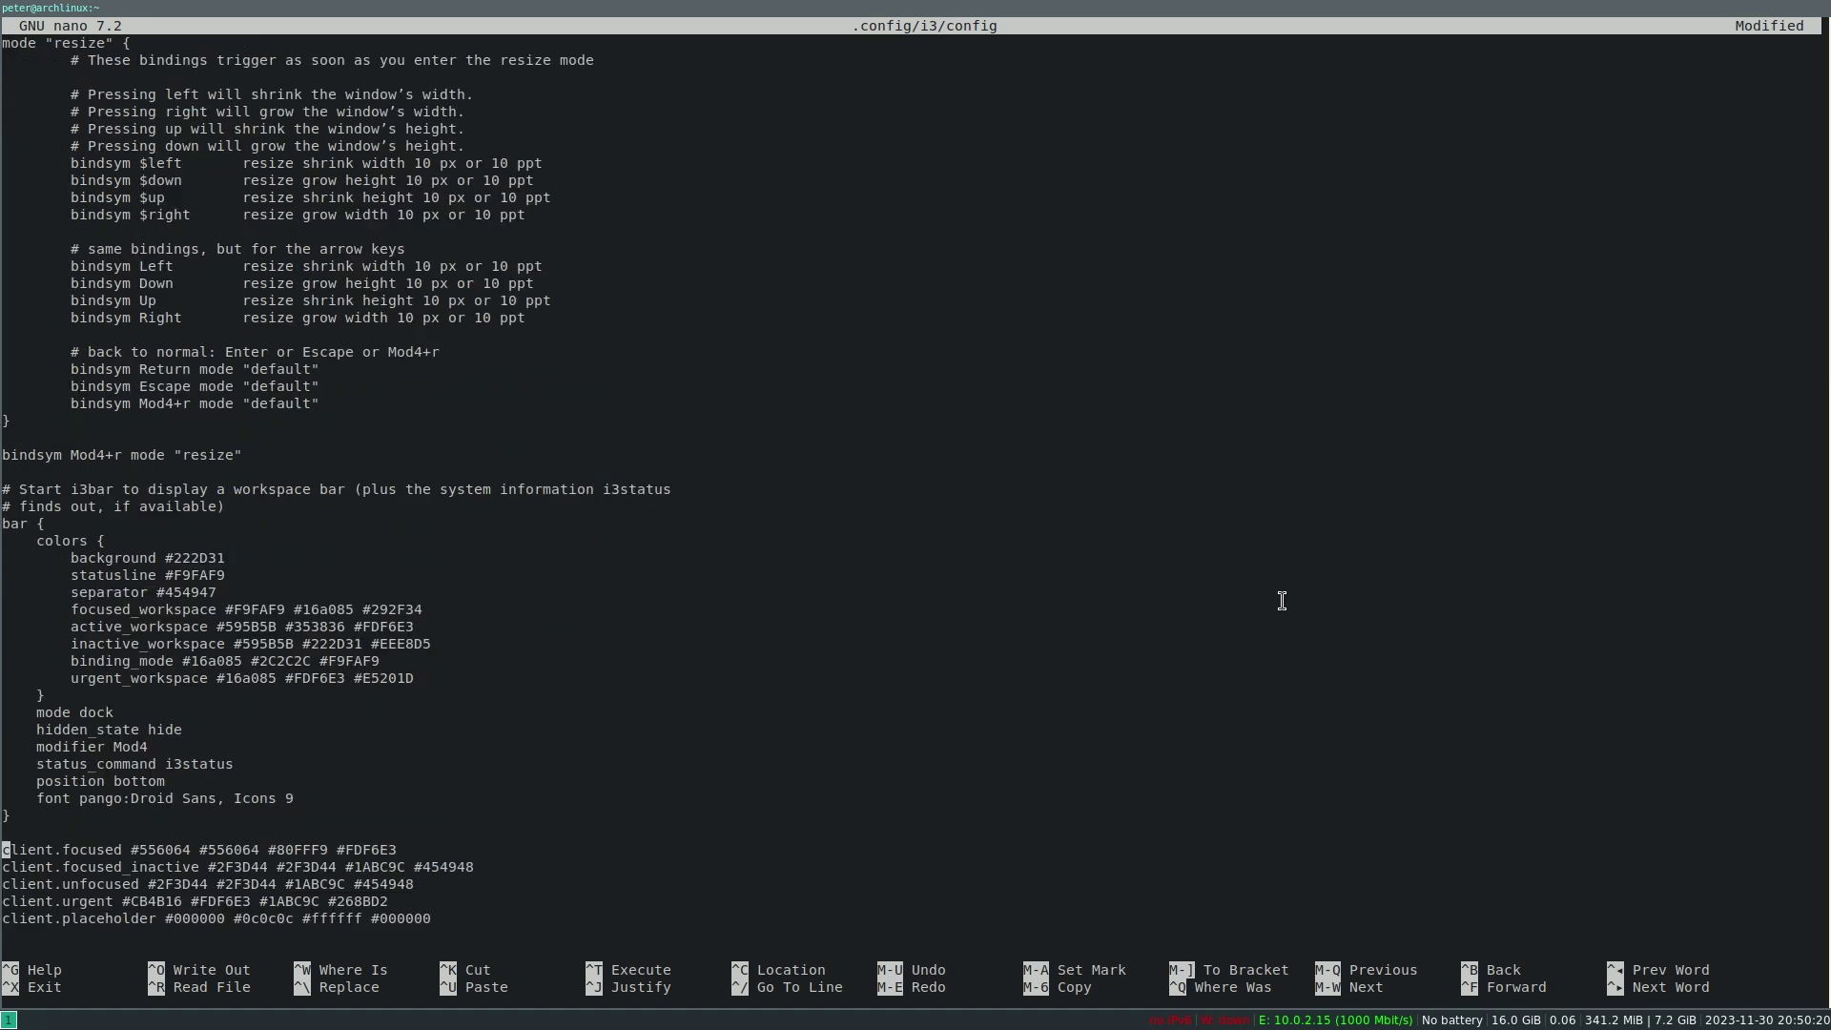
key(ctrl+Down)
key(ctrl+Down)
key(ctrl+Down)
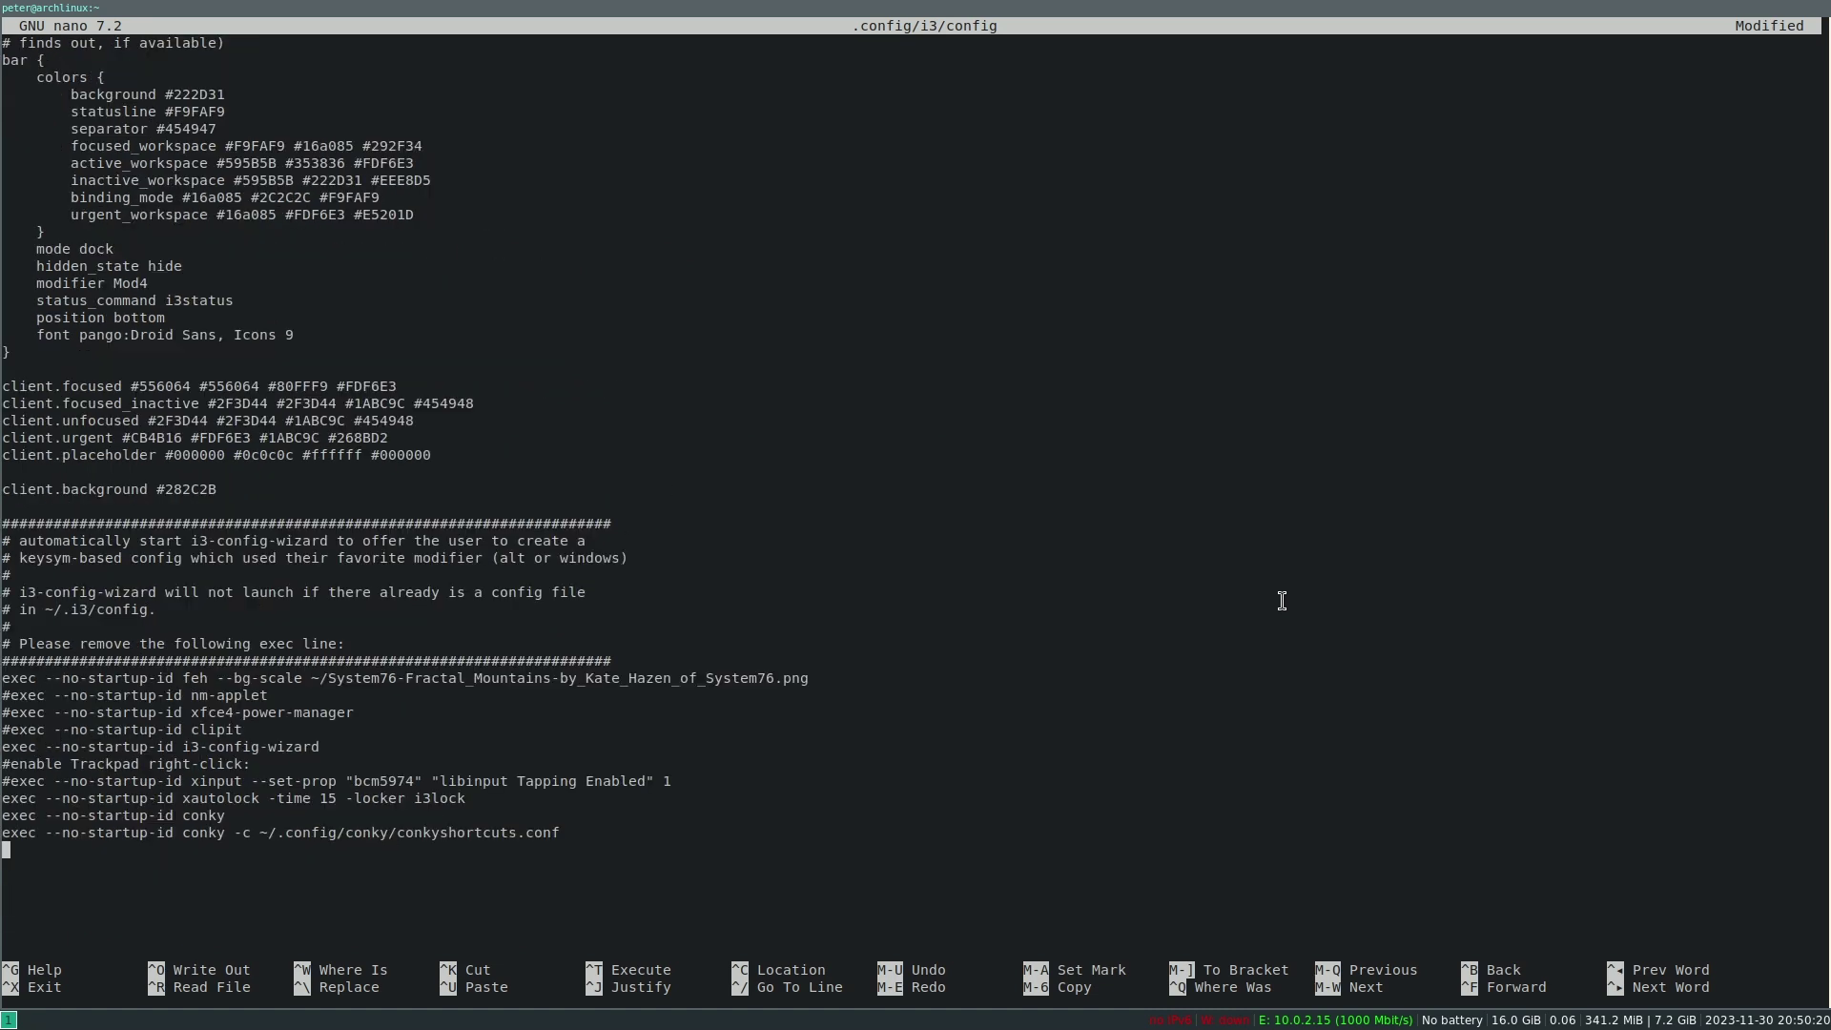
key(Up)
key(Up)
key(Up)
key(Up)
key(Up)
key(Up)
key(Up)
key(Right)
key(Right)
key(Right)
key(Right)
key(Right)
key(Right)
key(Right)
key(Right)
key(Right)
key(Right)
key(Right)
key(Right)
key(Right)
key(Right)
key(Right)
key(Right)
key(Right)
key(Right)
key(Right)
key(Right)
key(Right)
key(Right)
key(Right)
Step through the exec lines: nm-applet, power manager, wallpaper, i3-config-wizard, xinput and xautolock's 15-minute timeout.
key(Up)
key(Up)
key(Down)
key(Up)
key(Down)
key(Up)
key(Up)
key(Up)
key(Down)
key(Down)
key(Down)
key(Down)
key(Up)
key(Down)
key(Down)
key(Up)
key(Down)
key(Down)
key(Down)
key(Up)
key(Down)
key(Down)
key(Down)
key(Up)
key(Up)
key(Right)
key(ctrl+Right)
key(ctrl+Right)
key(ctrl+Right)
key(ctrl+Right)
key(Right)
key(Right)
key(Right)
key(Left)
key(Left)
key(Left)
key(Left)
key(Left)
key(Left)
key(Left)
key(Left)
key(Left)
key(Left)
key(Left)
key(Left)
key(Left)
key(Left)
key(Left)
key(Left)
key(Left)
key(Left)
key(Left)
key(Left)
key(Left)
key(Left)
key(Left)
key(Left)
key(Left)
key(Left)
key(Left)
key(Left)
key(Left)
key(Left)
key(Left)
key(Left)
key(Left)
key(Left)
key(Left)
key(Left)
key(Left)
key(Left)
key(Left)
key(Left)
key(Left)
key(Left)
Save the modified i3 config as .config/i3/config, exit nano and close the terminal.
key(ctrl+x)
key(y)
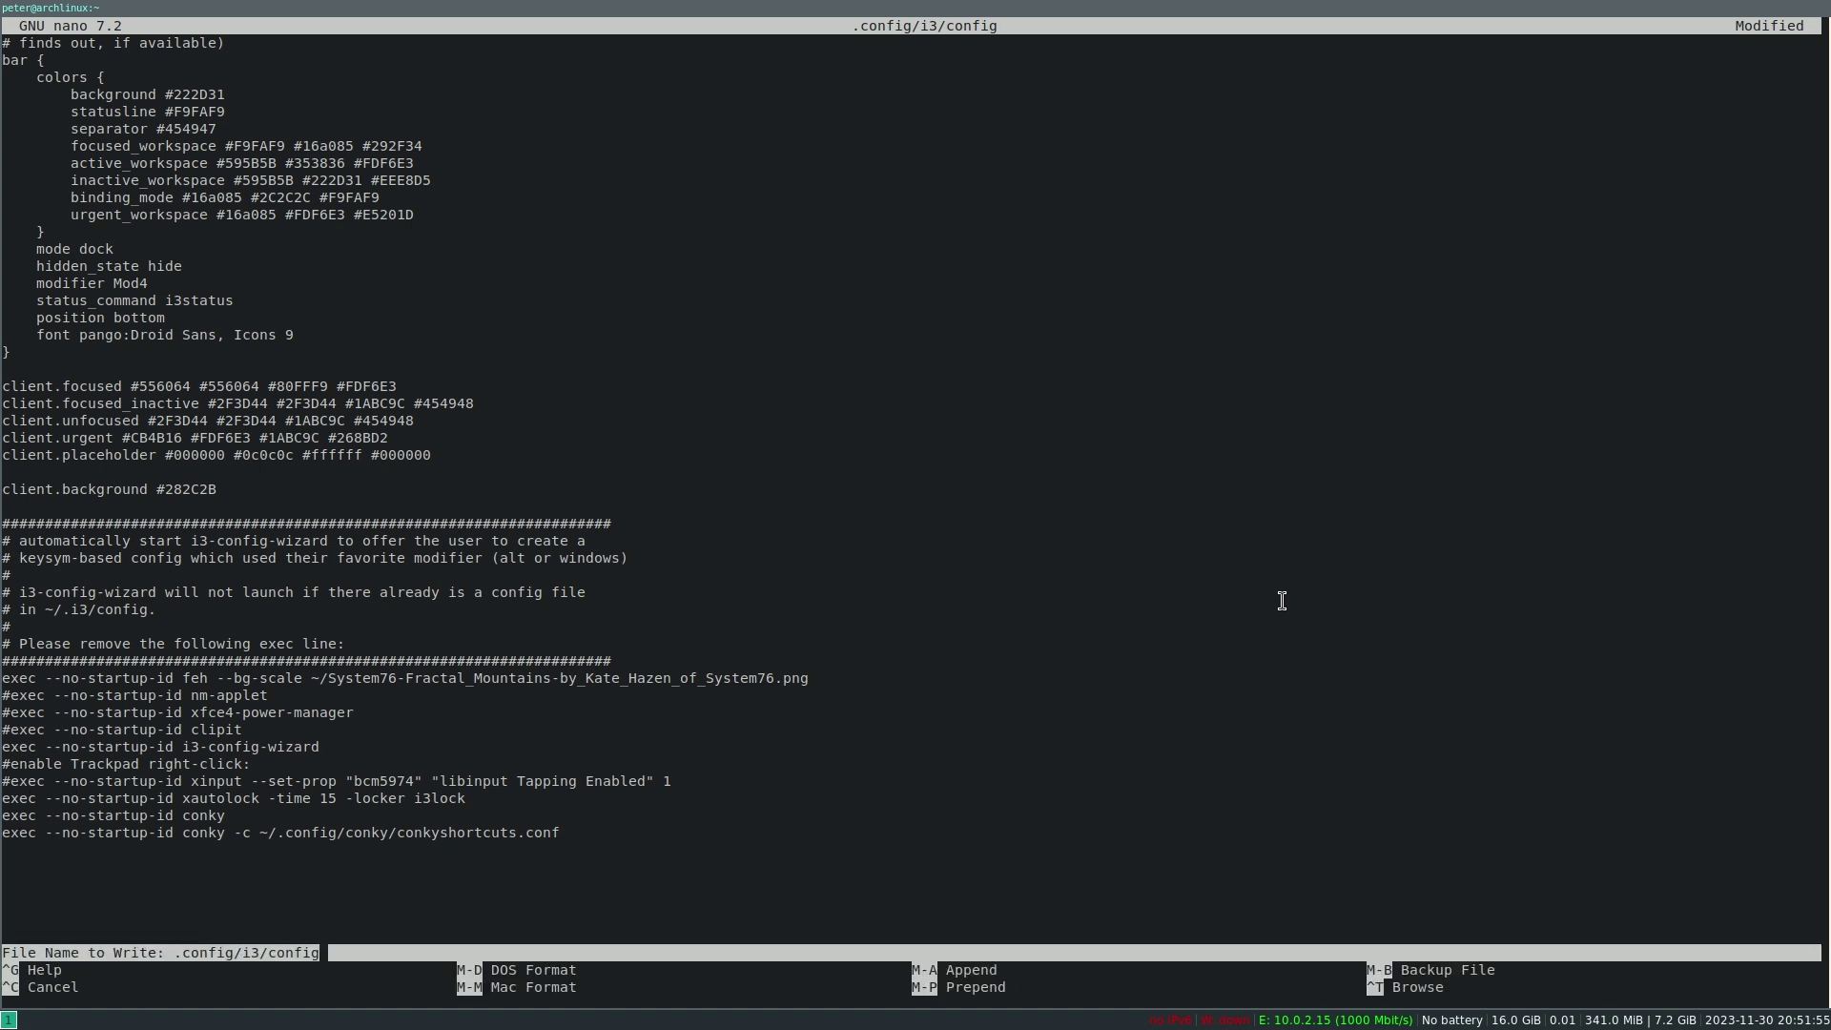
key(Return)
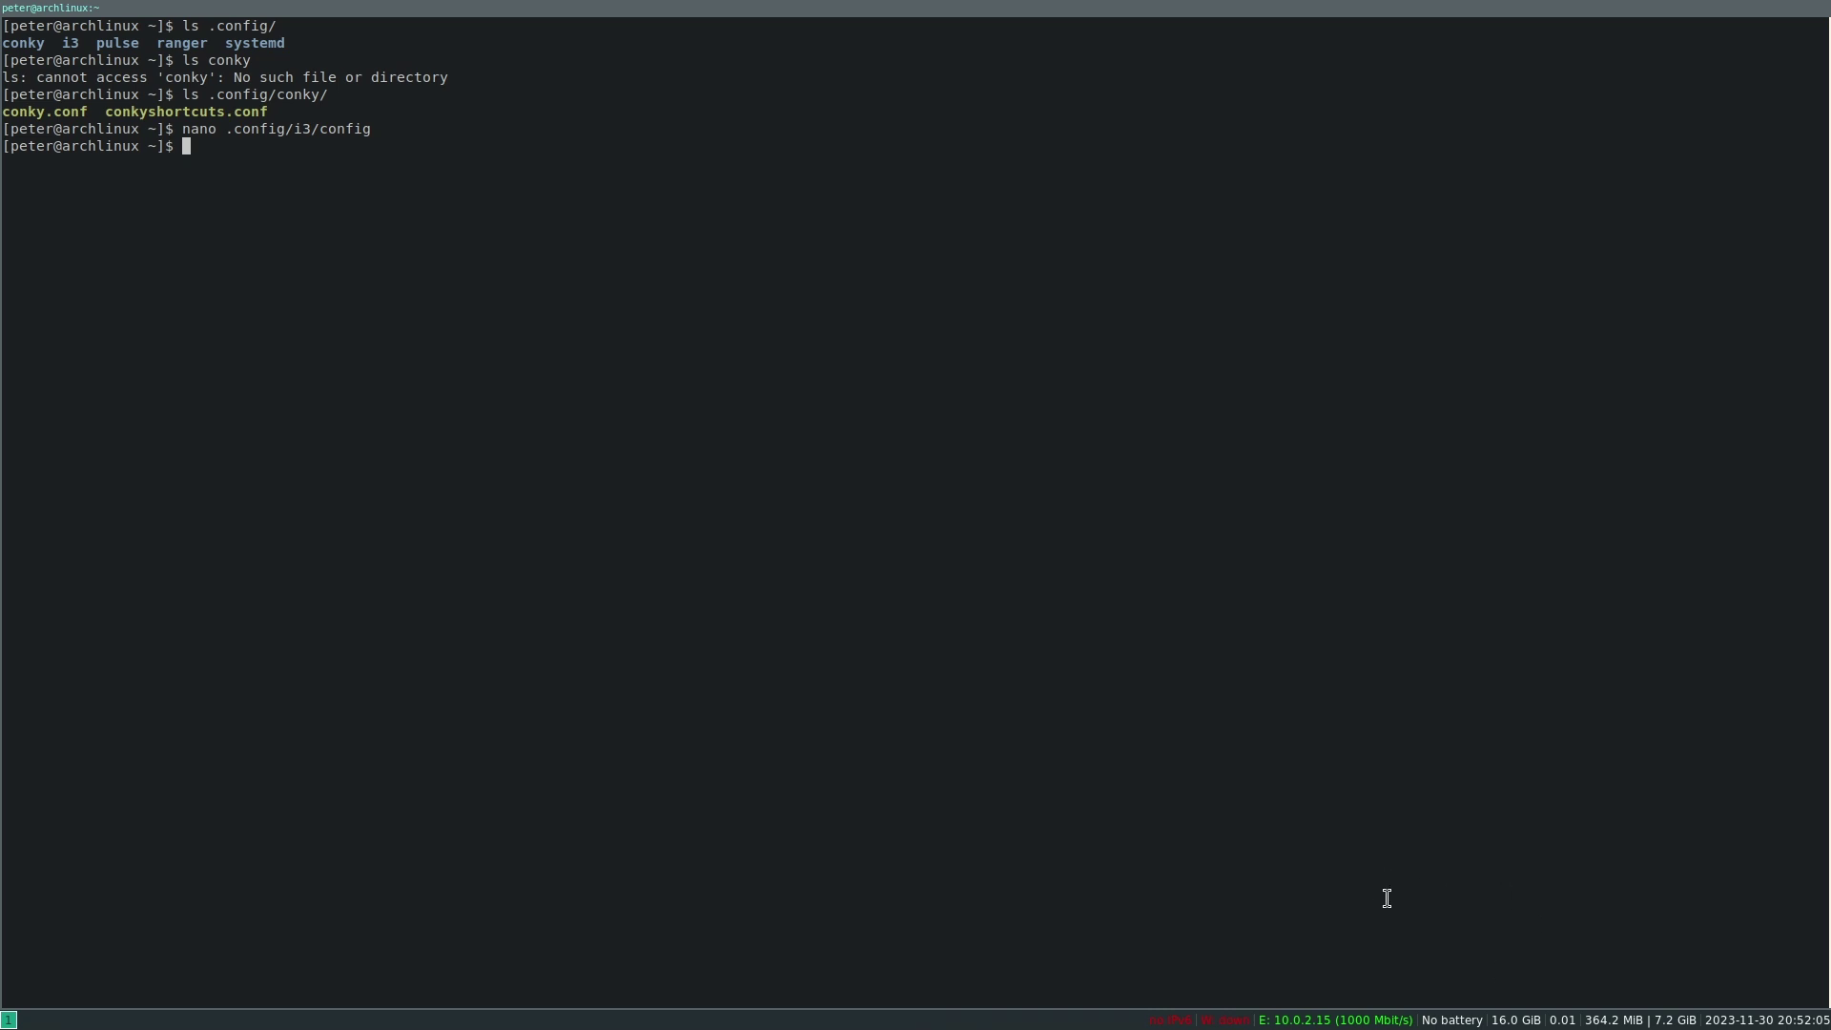
key(super+shift+q)
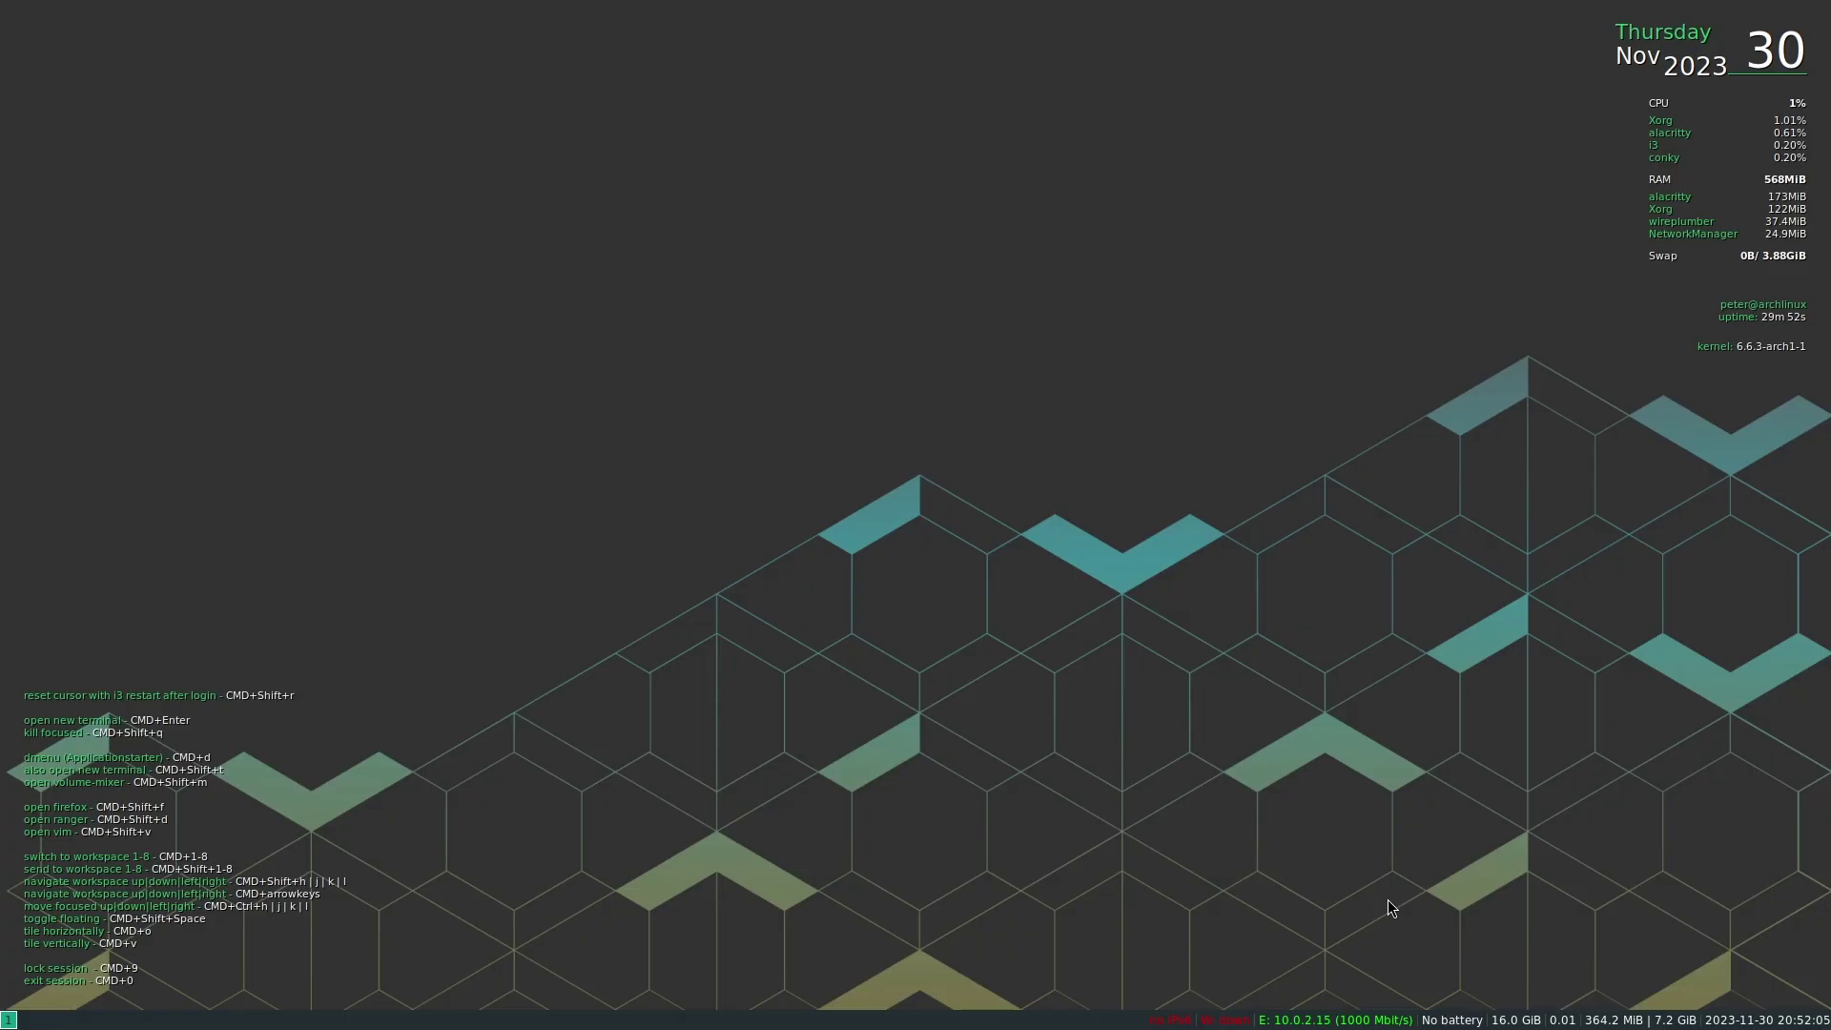